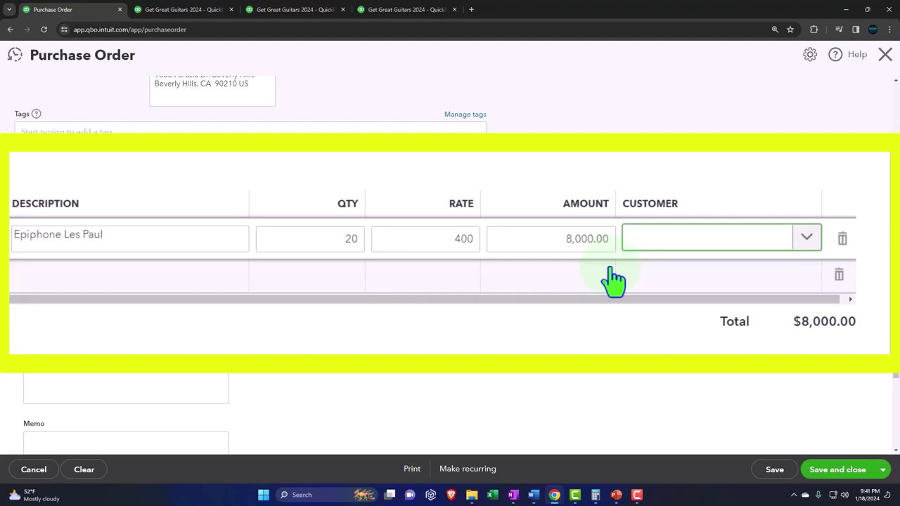
Step: Add the Epiphone Riviera (EPR) as the product on the second item line
key(Tab)
click(613, 280)
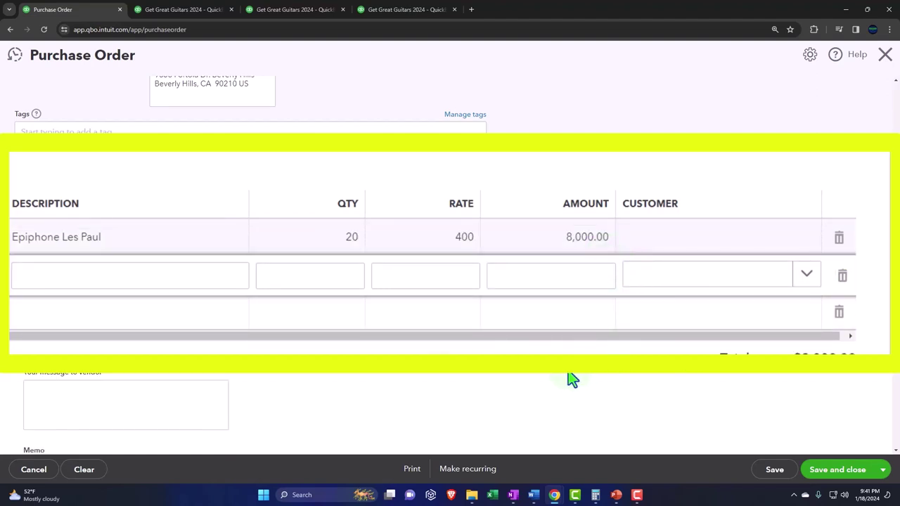
scroll(408, 296, down, 1)
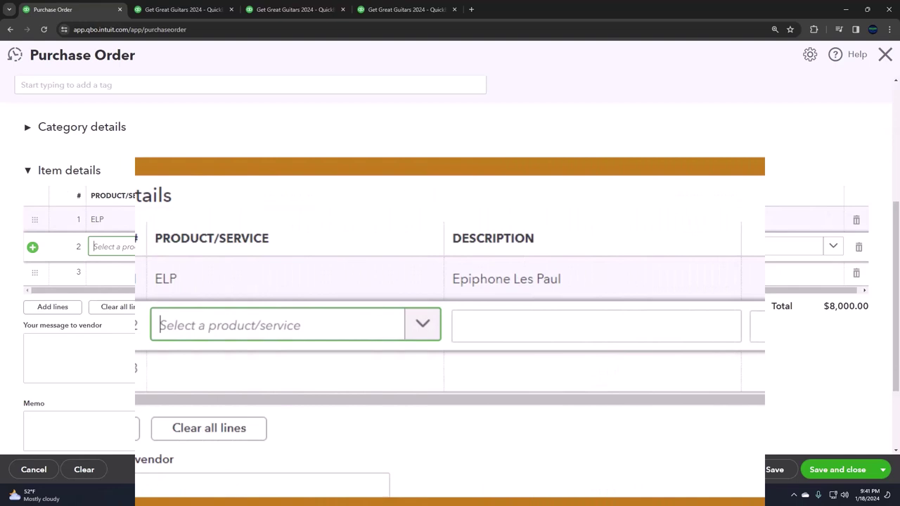
text(E)
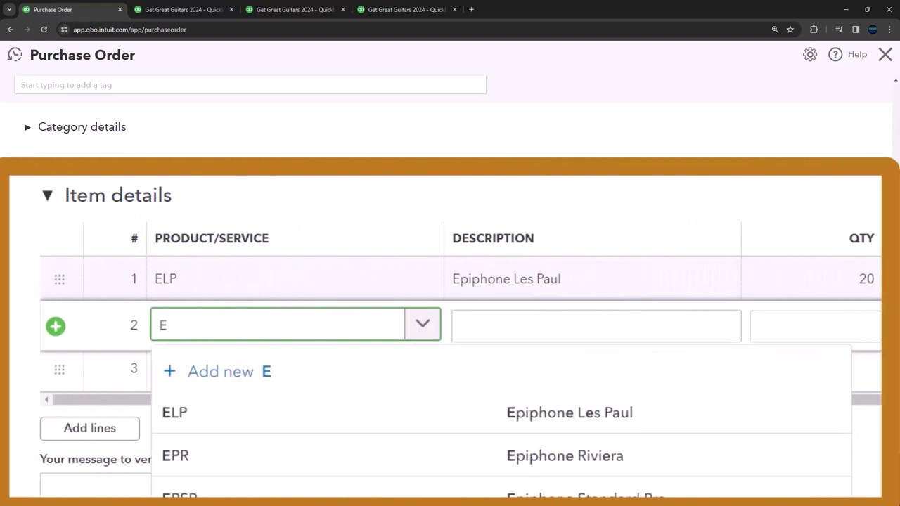
text(pr)
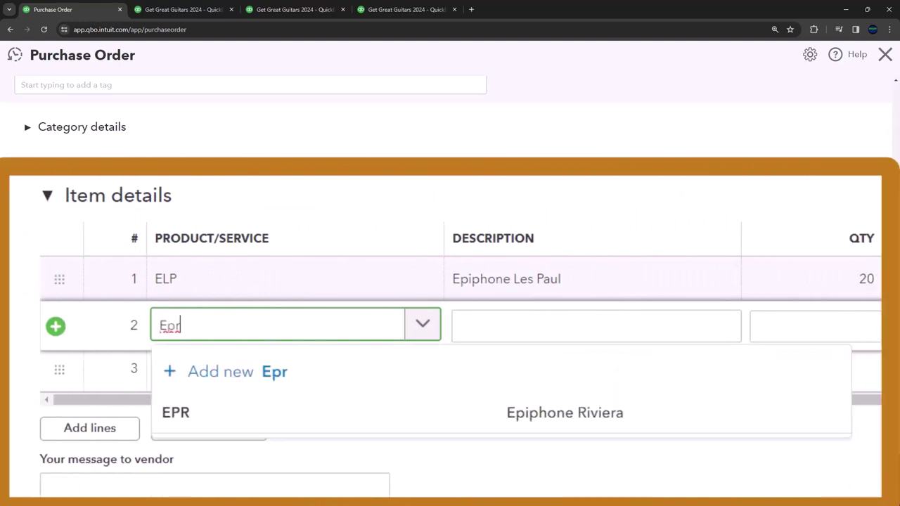
key(BackSpace)
key(BackSpace)
text(rp)
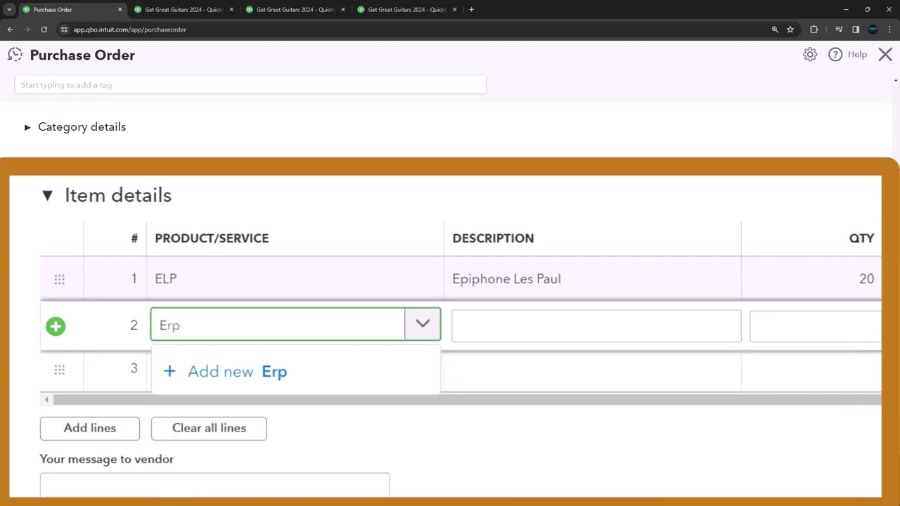
key(BackSpace)
key(BackSpace)
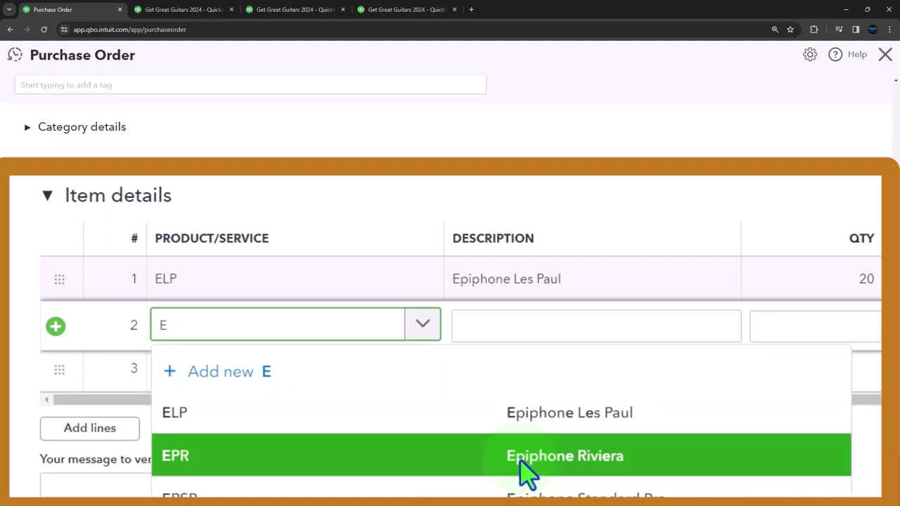
text(pr)
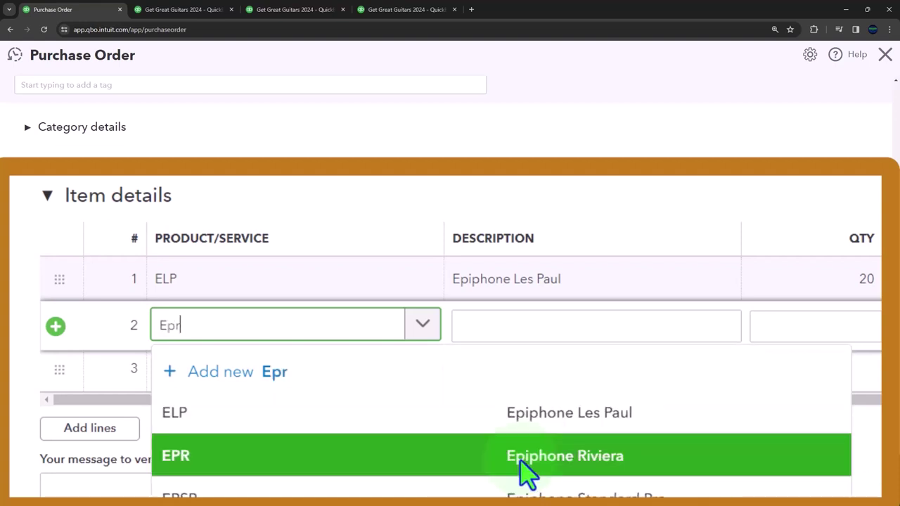
click(528, 430)
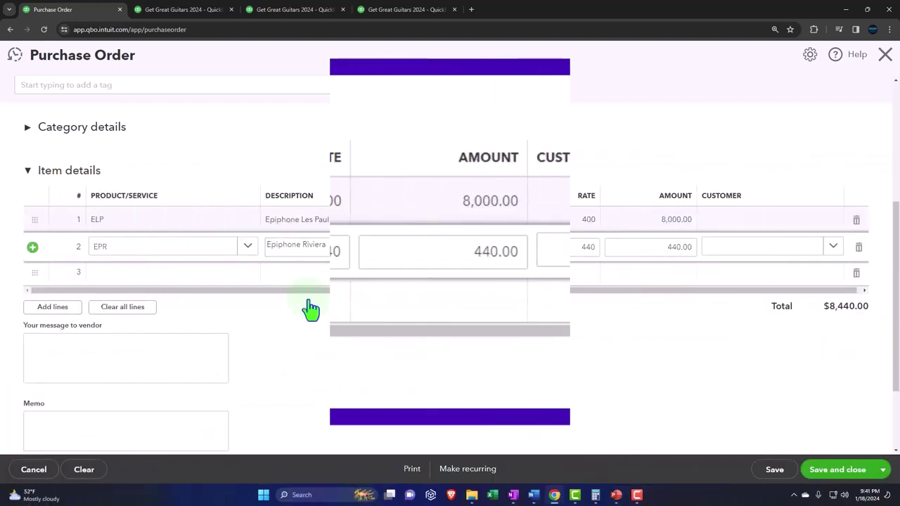
Step: Set the Epiphone Riviera line's quantity to 5, keeping its default rate and leaving the customer blank
text(5)
key(Tab)
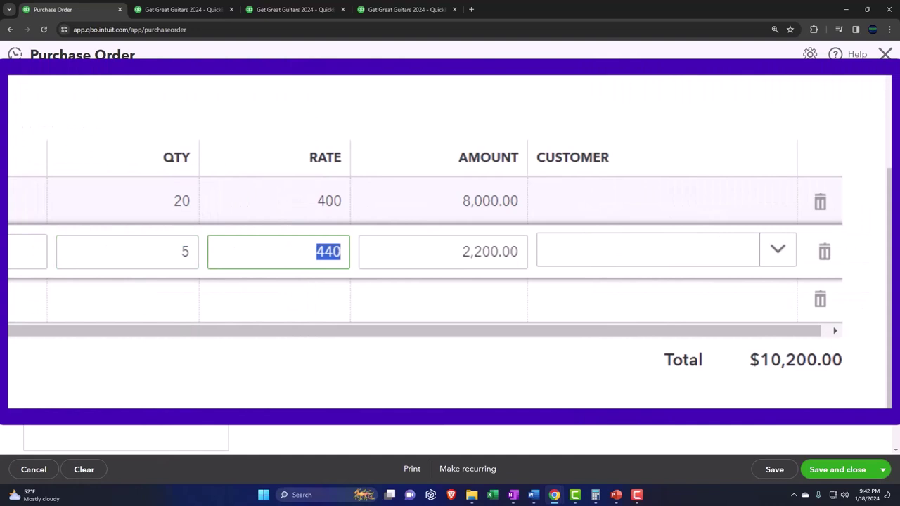
click(491, 251)
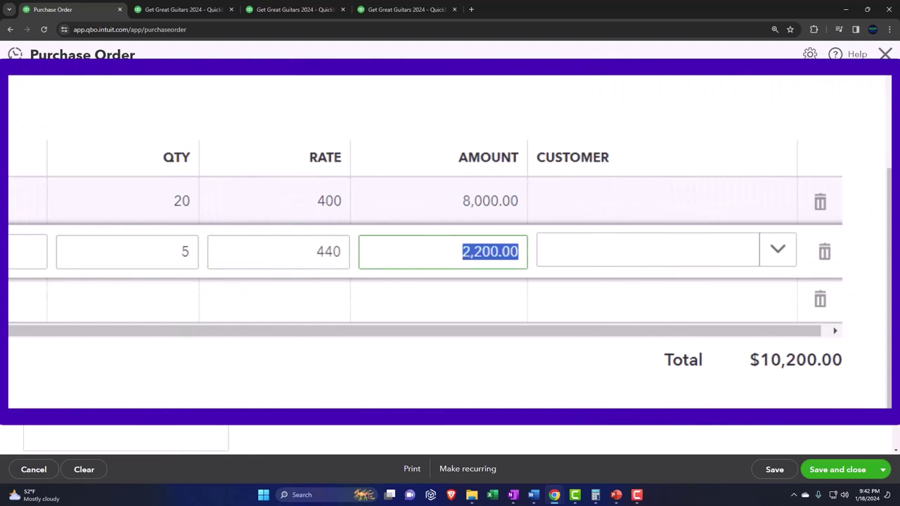
click(633, 250)
Step: Add the Epiphone Semi-Hollow Body (EPSH) on the third item line with a quantity of 4
click(310, 304)
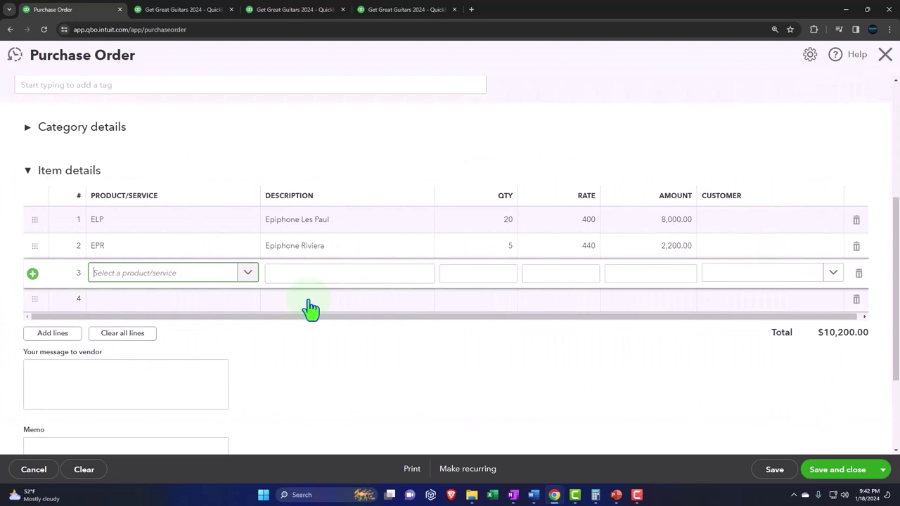
text(E)
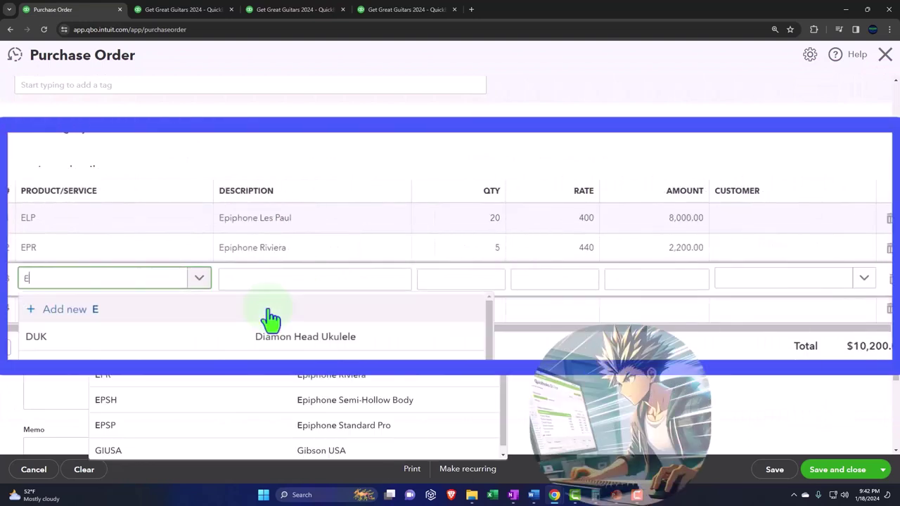
text(psh)
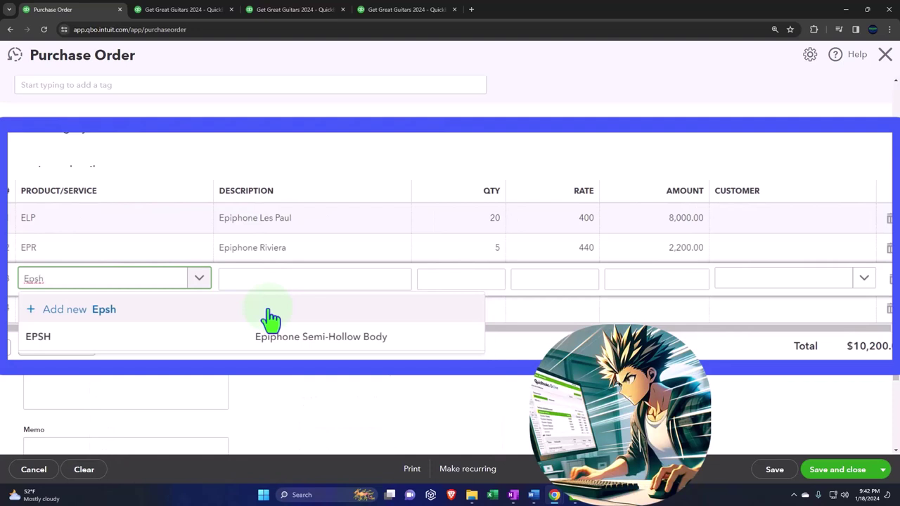
click(276, 334)
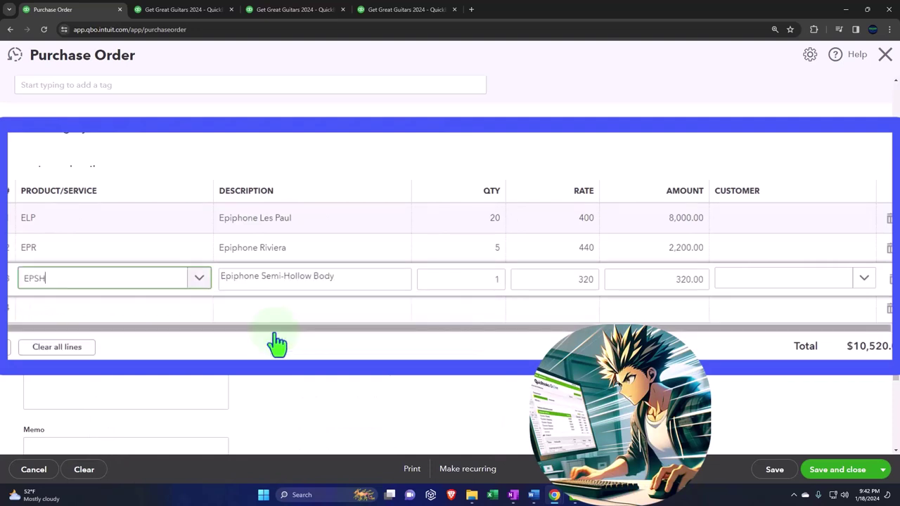
key(Tab)
key(Tab)
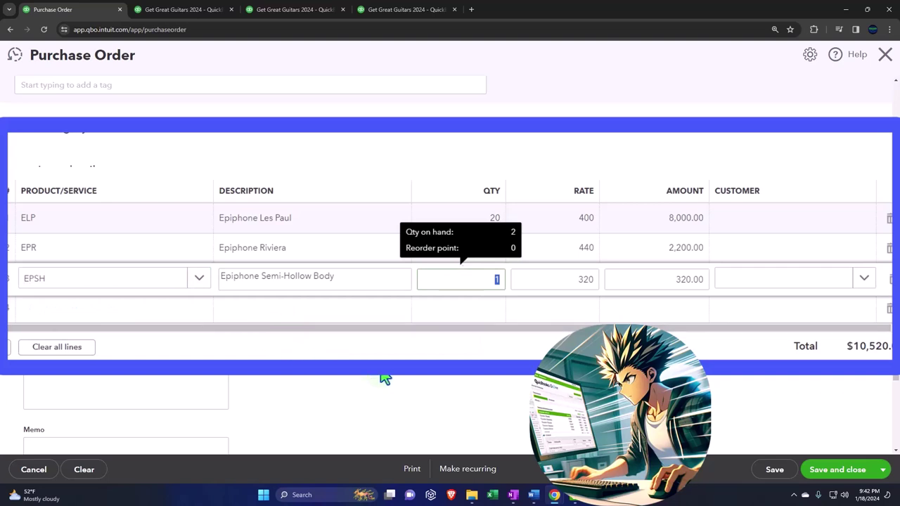
text(4)
key(Tab)
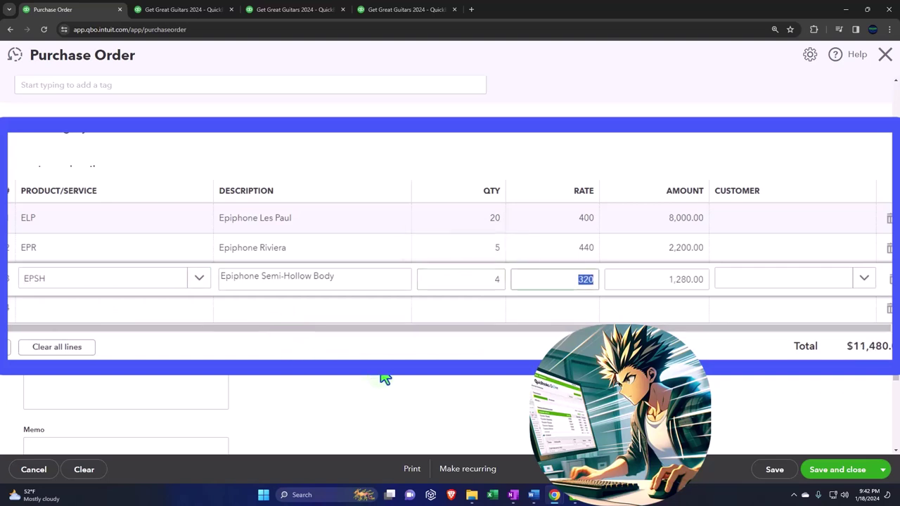
key(Tab)
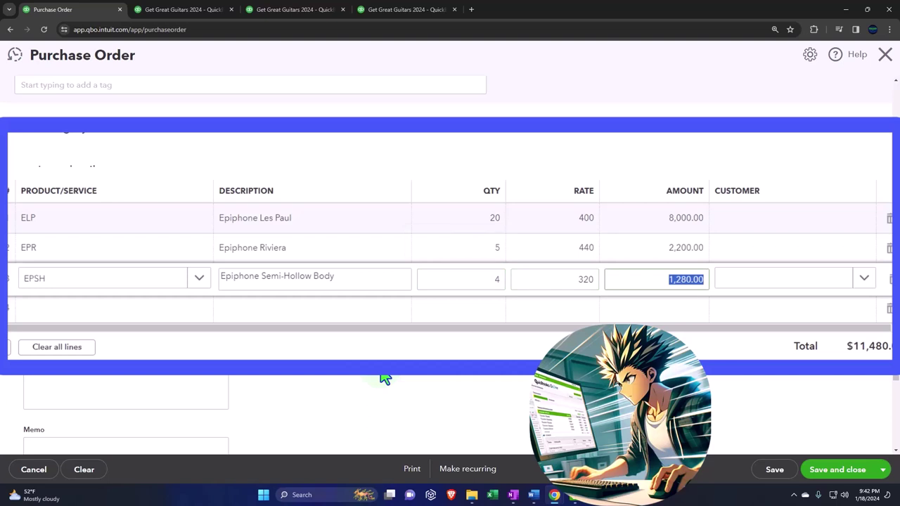
key(Tab)
key(Tab)
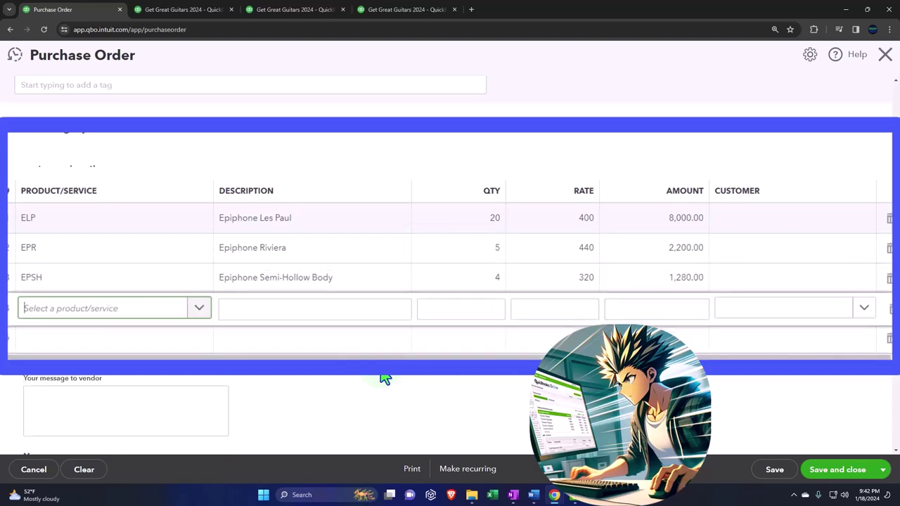
Step: Add the Epiphone Standard Pro (EPSP) on the fourth item line with a quantity of 5
text(Epsp)
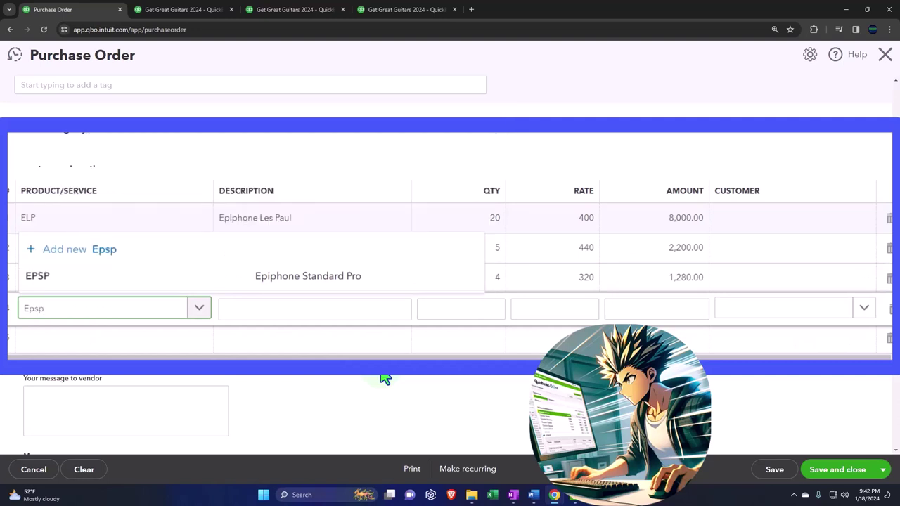
click(321, 288)
key(Tab)
key(Tab)
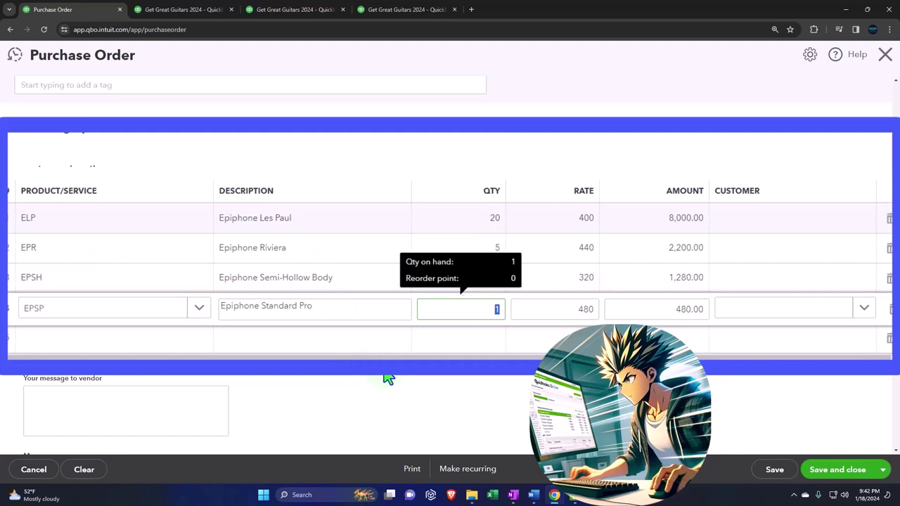
text(5)
key(Tab)
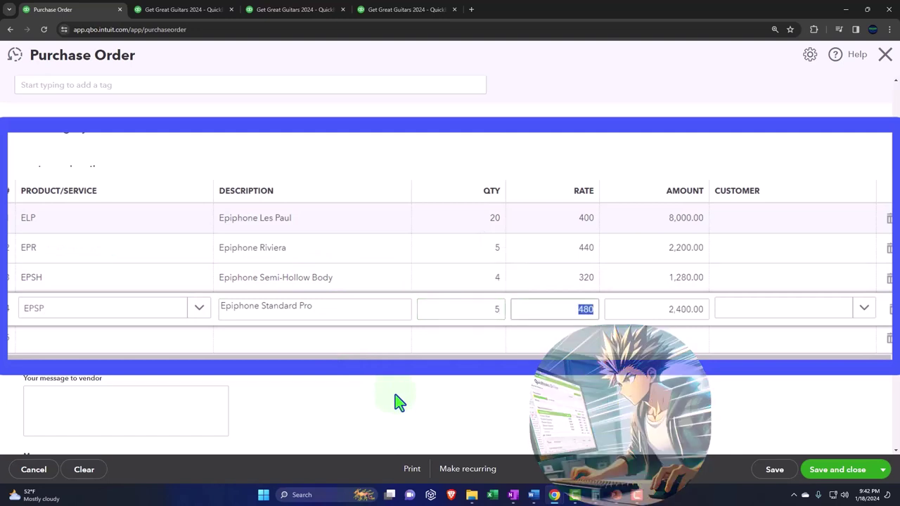
key(Tab)
key(Tab)
key(Tab)
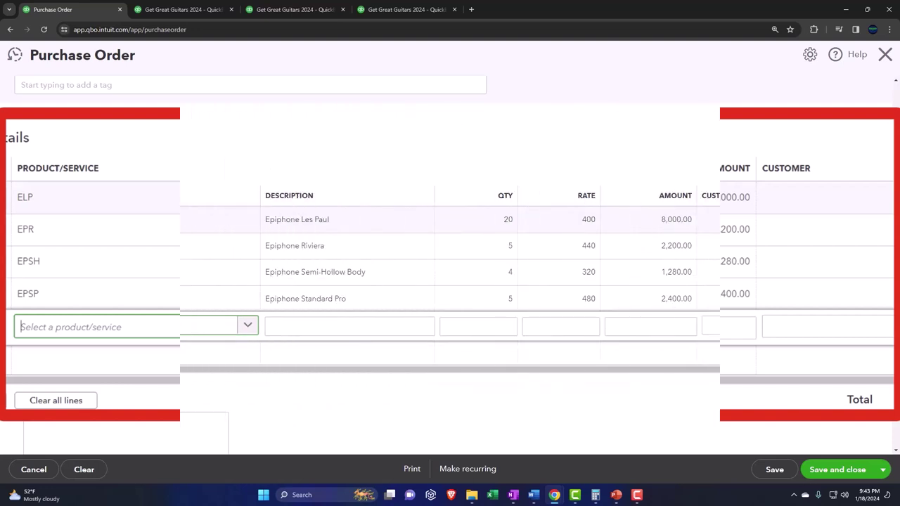
Step: Examine the vendor message, memo and attachment fields below the item lines
click(837, 407)
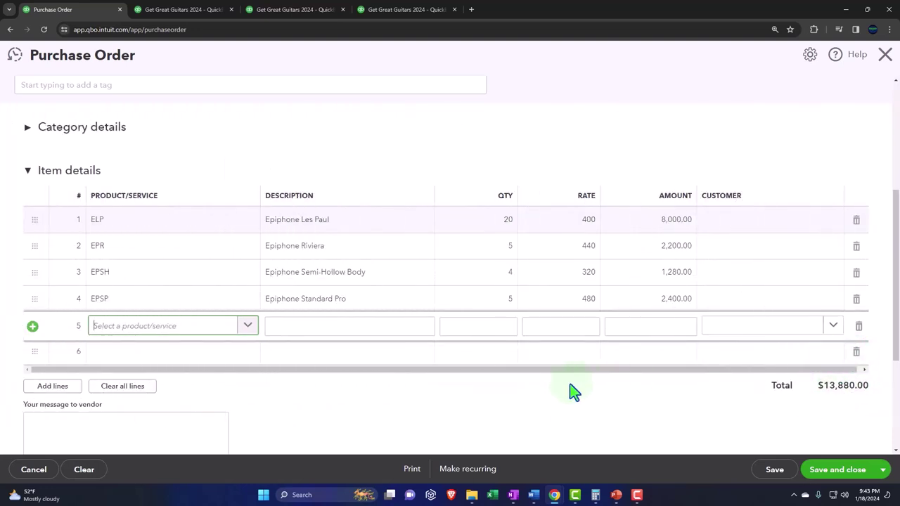
scroll(571, 391, down, 2)
click(106, 301)
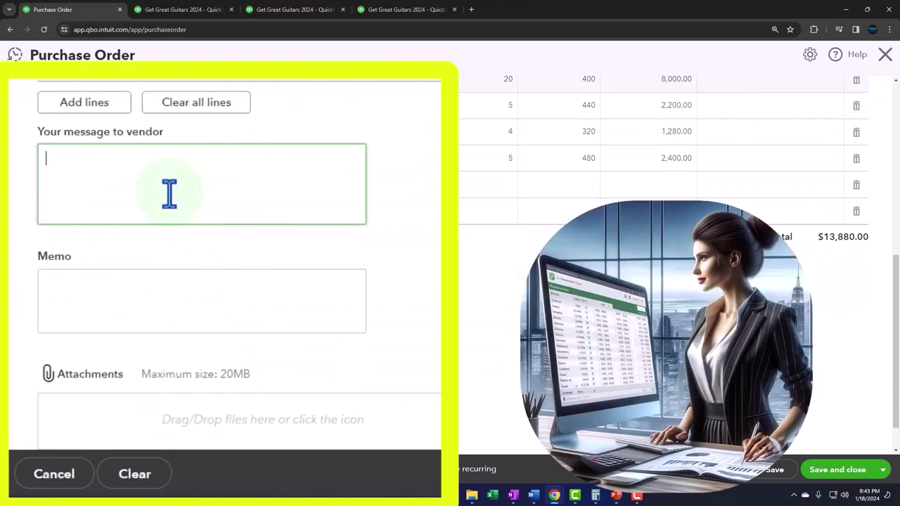
scroll(169, 193, down, 1)
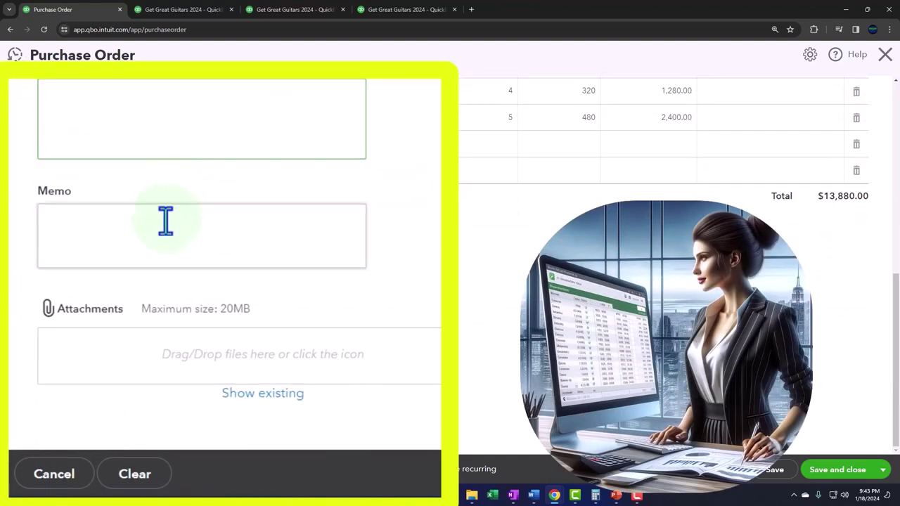
click(166, 222)
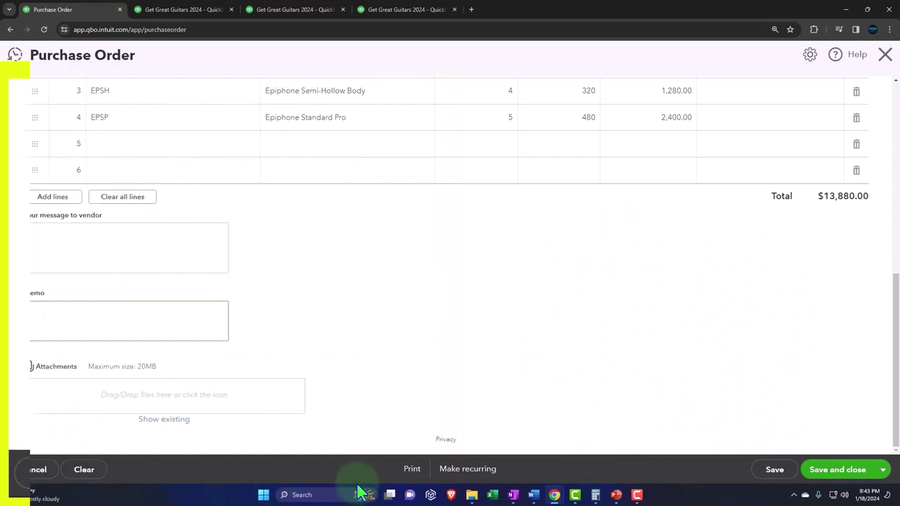
Step: Save the purchase order by starting its printout, review the print preview and close it
click(415, 471)
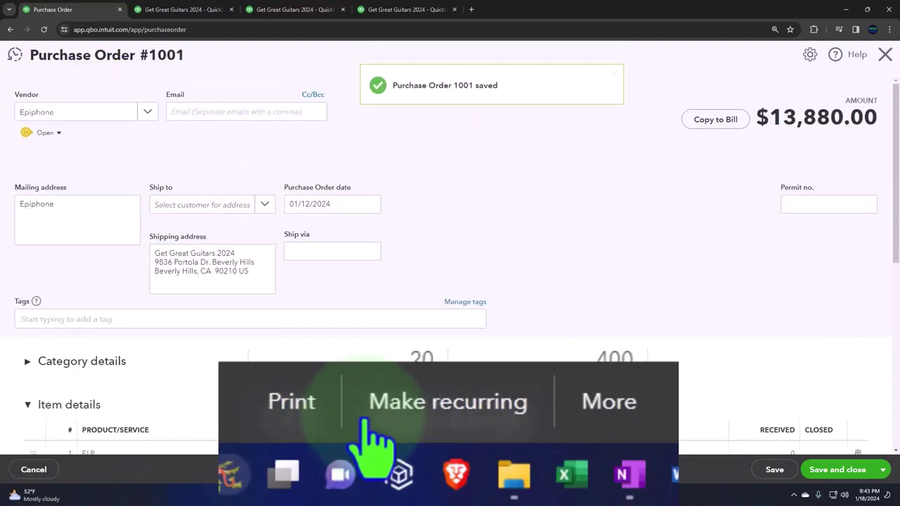
click(392, 469)
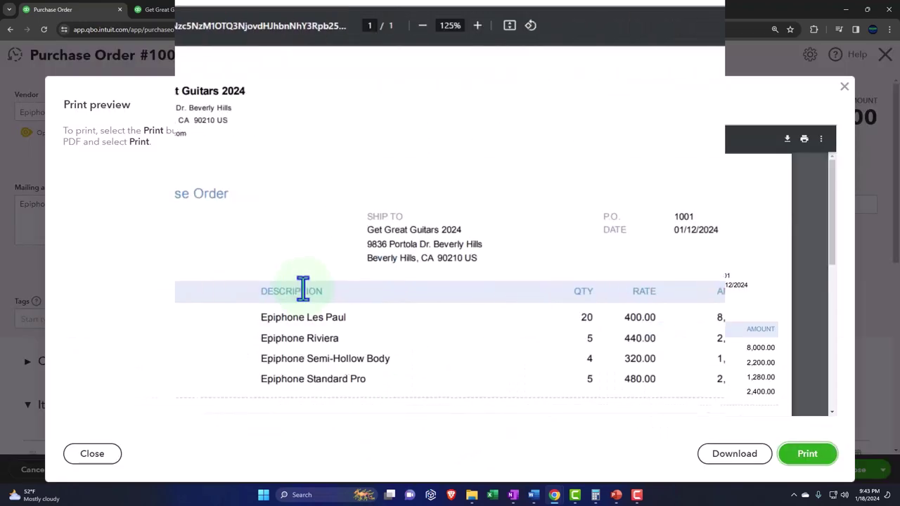
scroll(304, 287, down, 5)
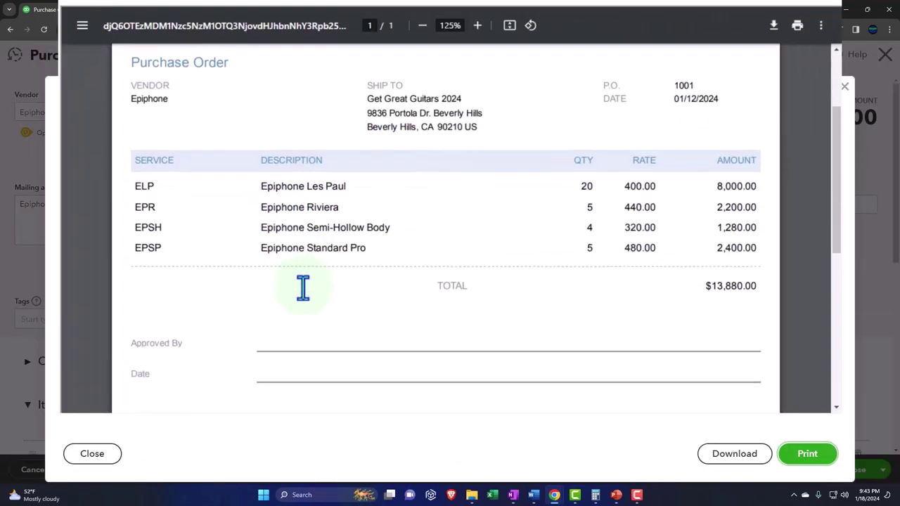
scroll(303, 287, up, 6)
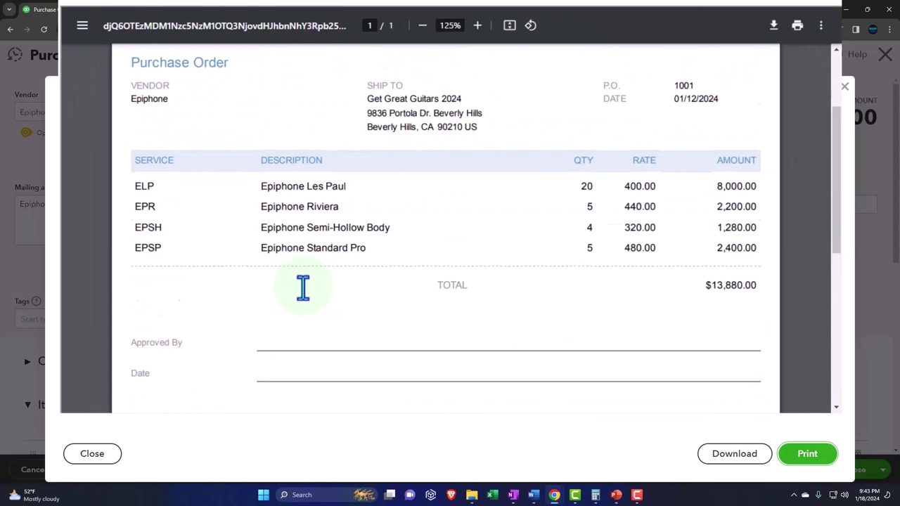
click(845, 88)
Step: Examine the recurring purchase order template form and return to the order without saving a template
click(448, 470)
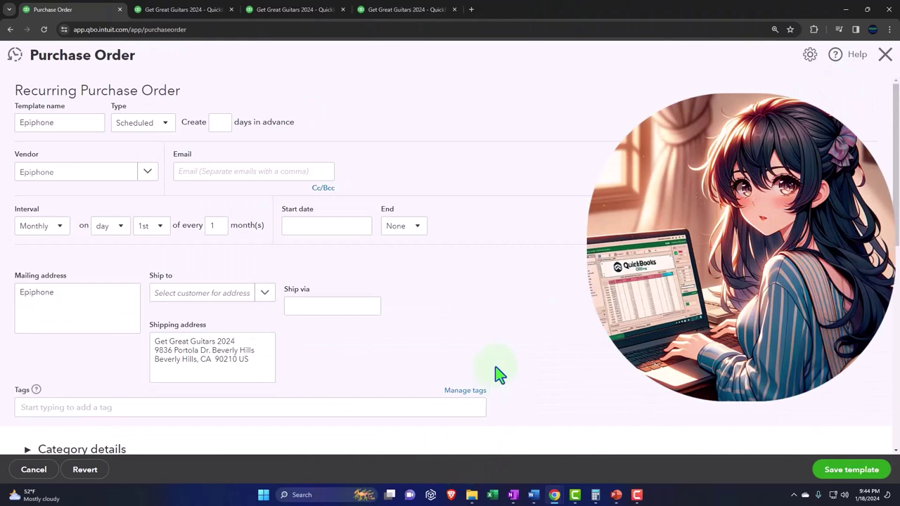
scroll(605, 309, down, 10)
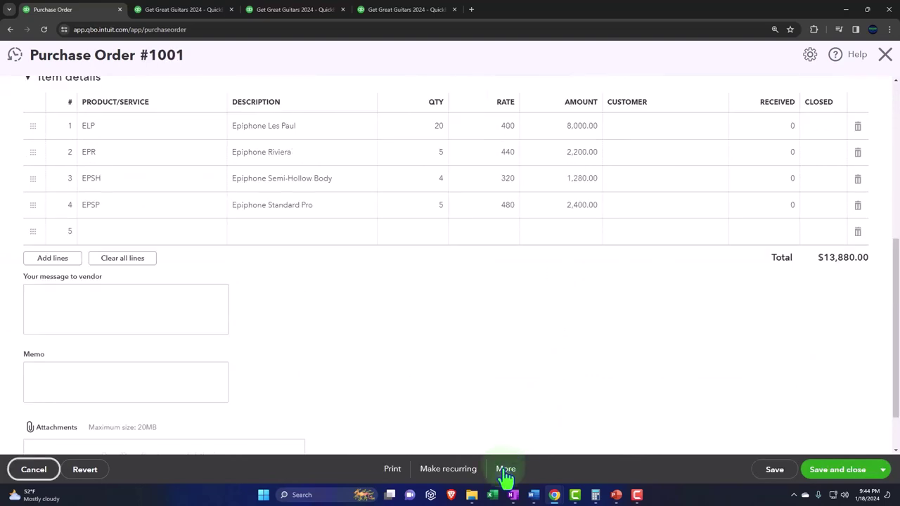
Step: Examine the purchase order's additional actions and the alternative ways to save it
click(502, 470)
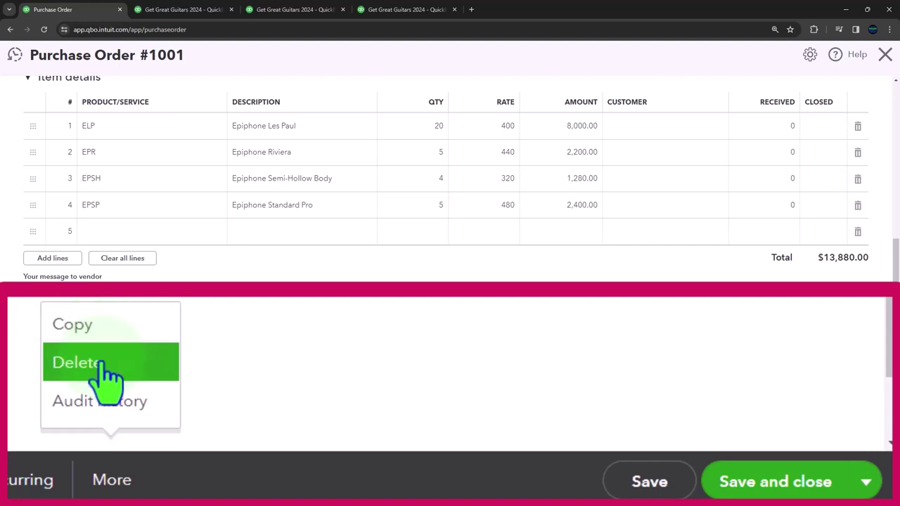
click(334, 391)
click(868, 482)
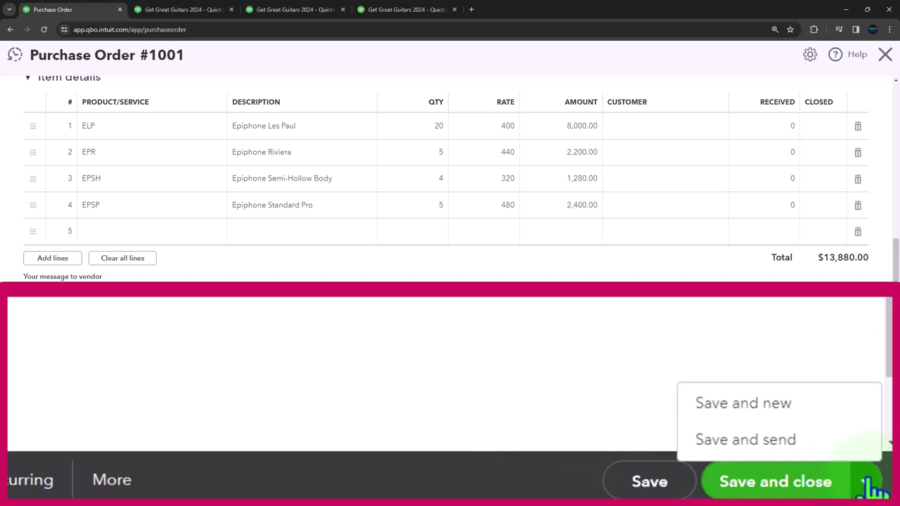
click(781, 446)
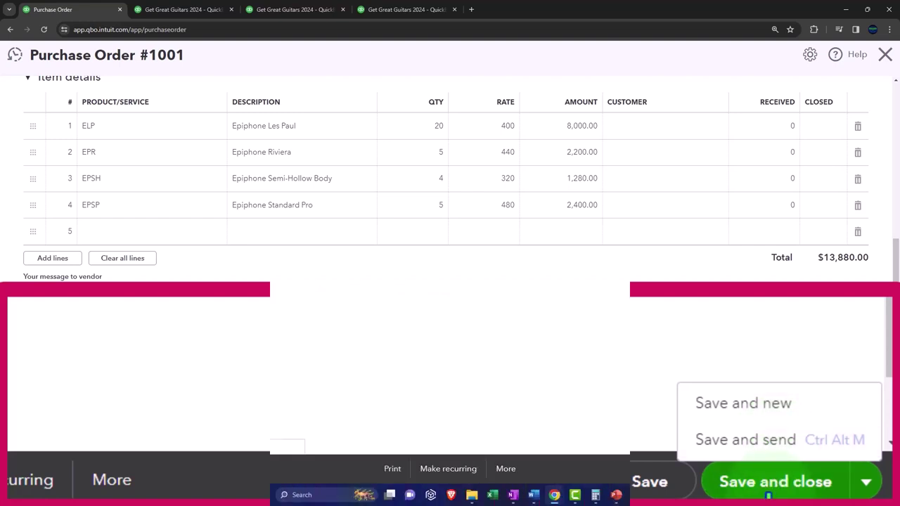
Step: Save and close the Epiphone purchase order
click(837, 483)
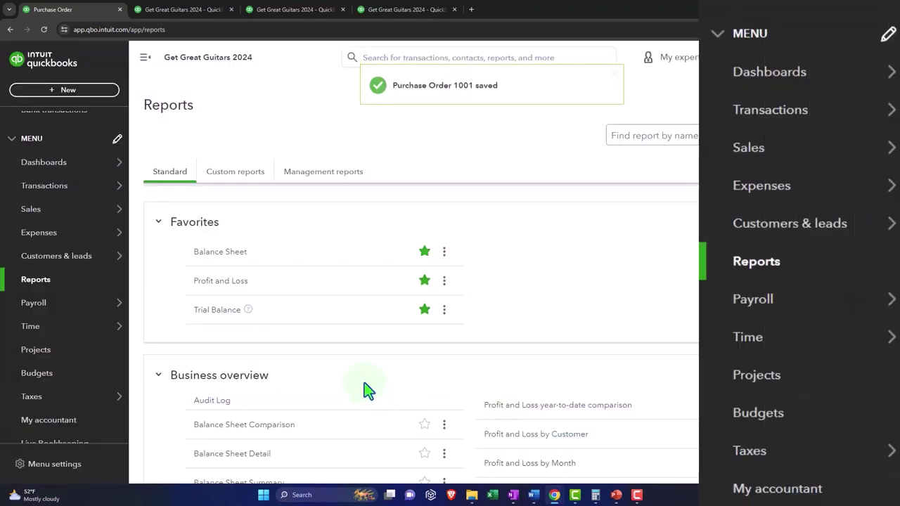
Step: Examine the list of all sales transactions in the Sales area
click(33, 209)
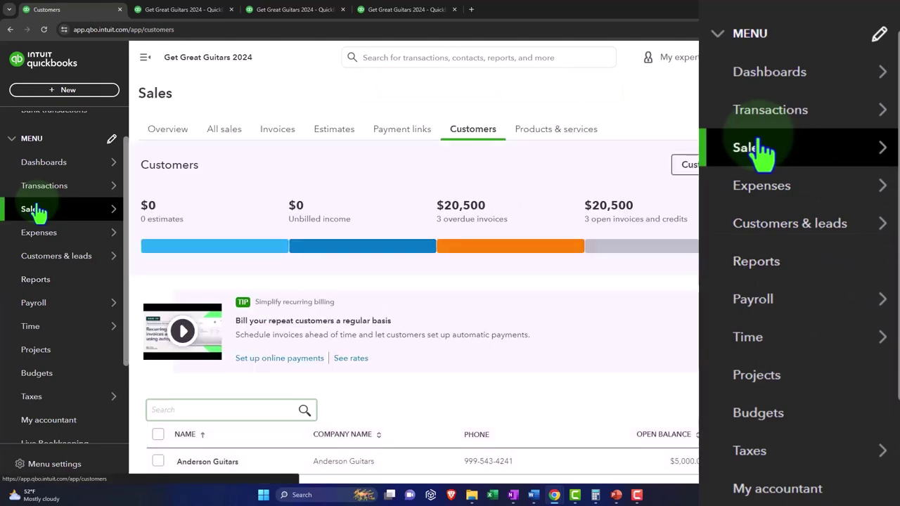
click(141, 58)
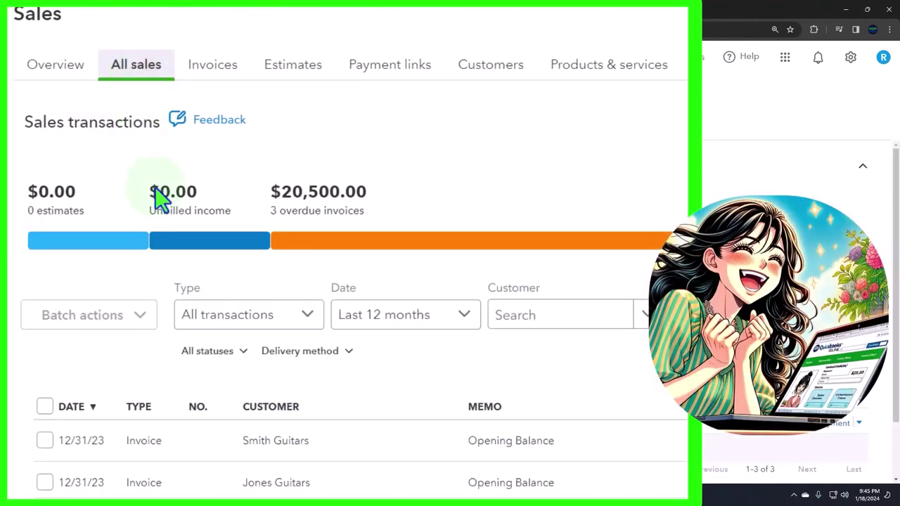
scroll(154, 186, down, 3)
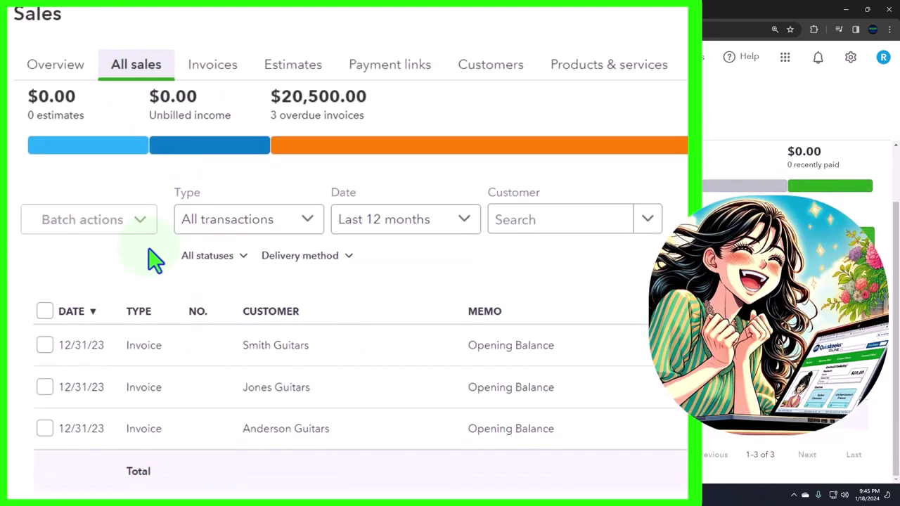
scroll(155, 266, up, 3)
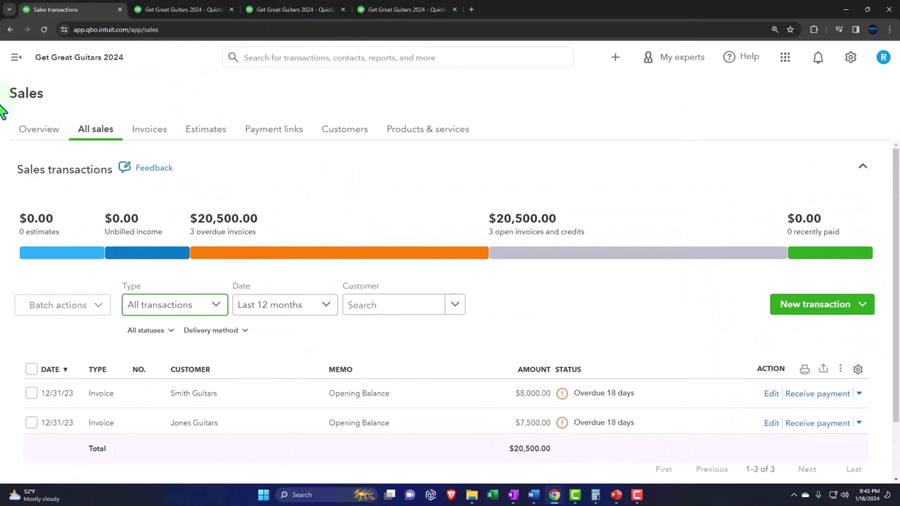
Step: Show the expense transactions in the Expenses area and filter them to the Purchase order type
click(15, 58)
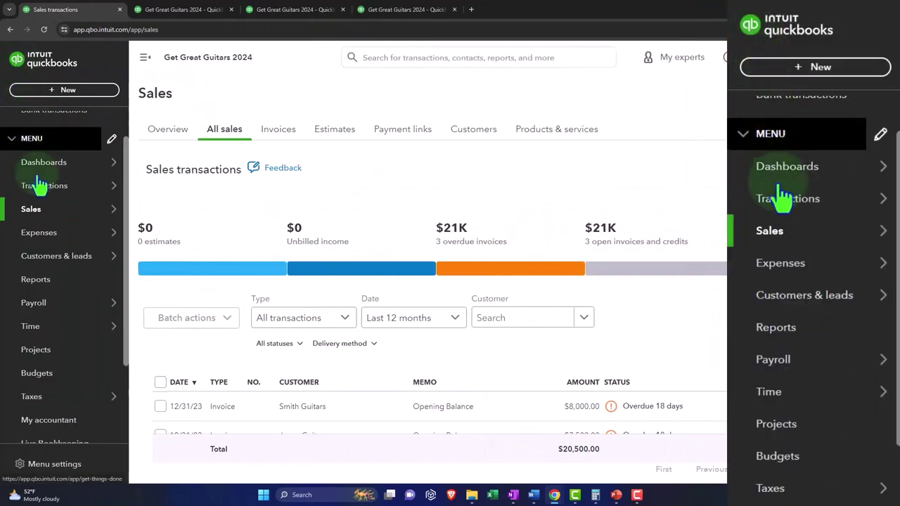
click(42, 242)
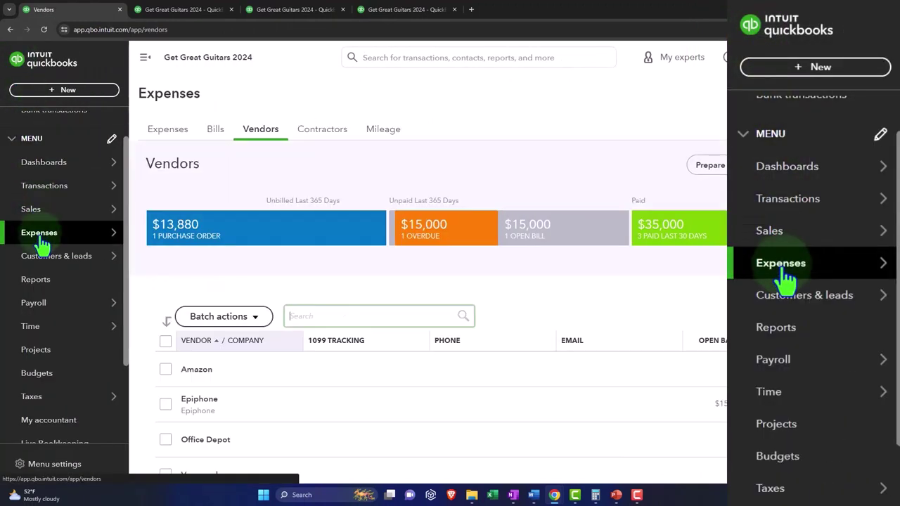
click(146, 59)
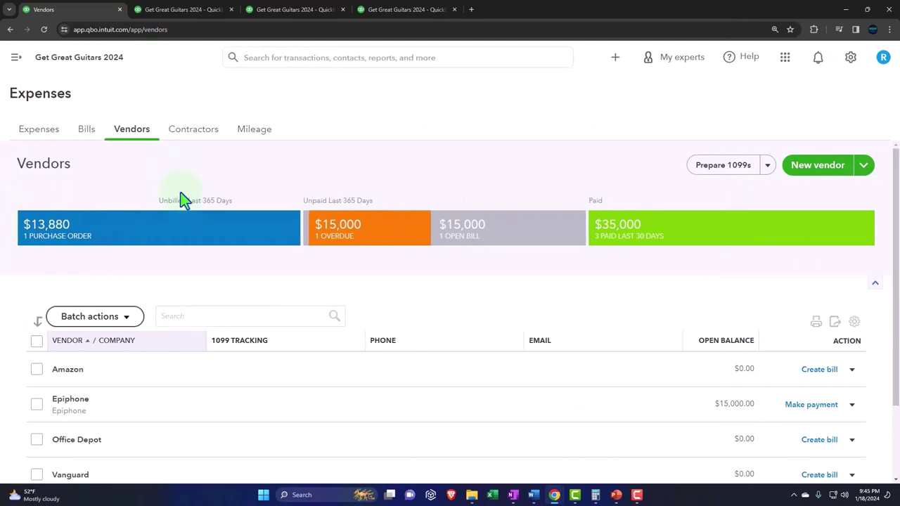
click(45, 132)
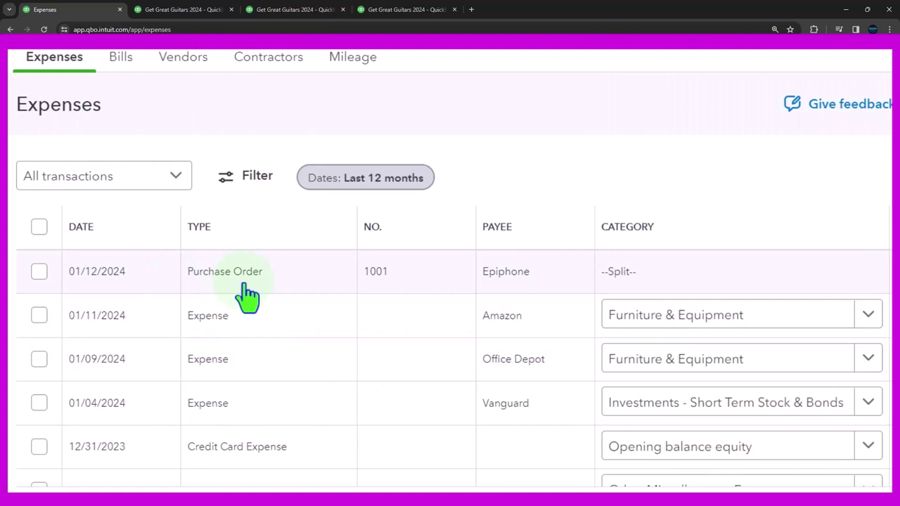
click(181, 186)
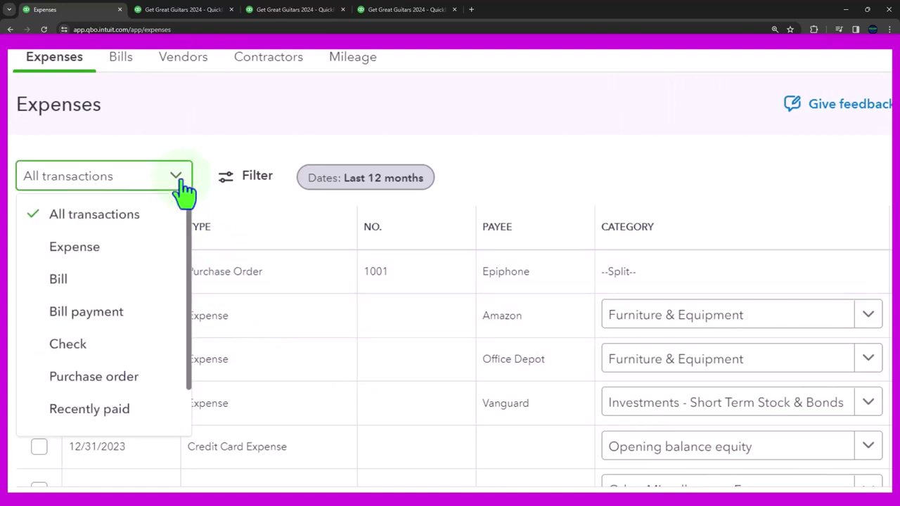
click(134, 380)
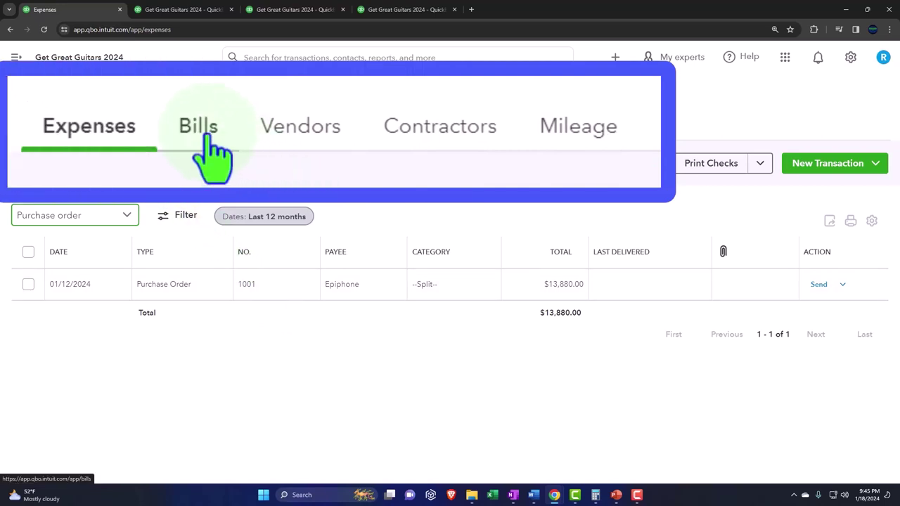
Step: Check the unpaid bills, and filter the vendor list to vendors with open purchase orders
click(209, 141)
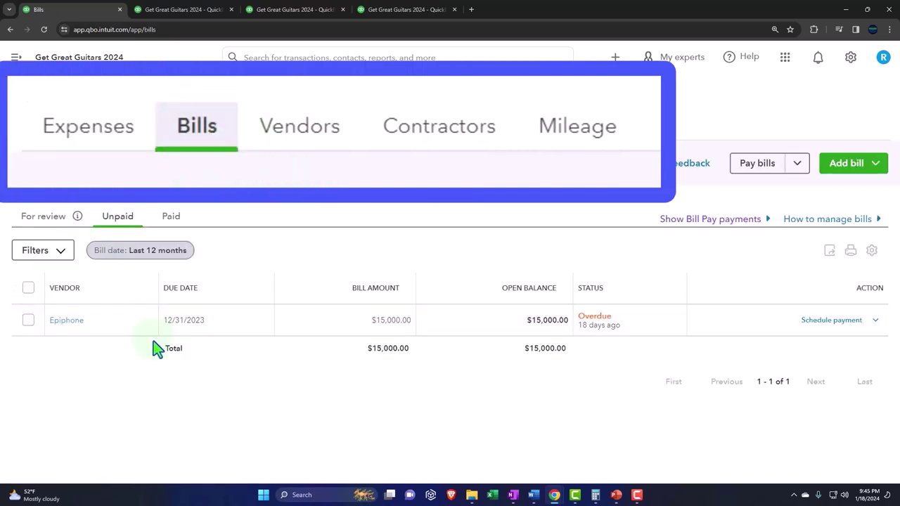
click(310, 140)
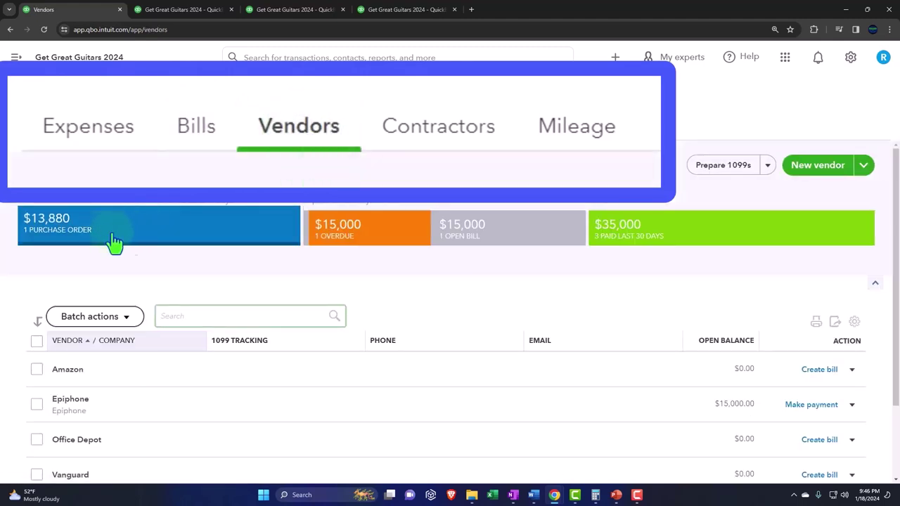
click(153, 243)
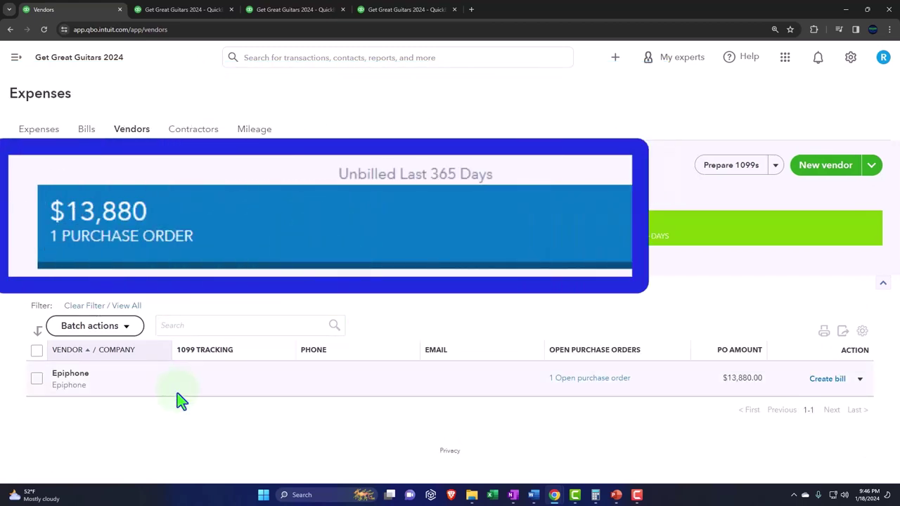
Step: Check the actions available for Epiphone's open purchase order and open Epiphone's transaction list
click(862, 382)
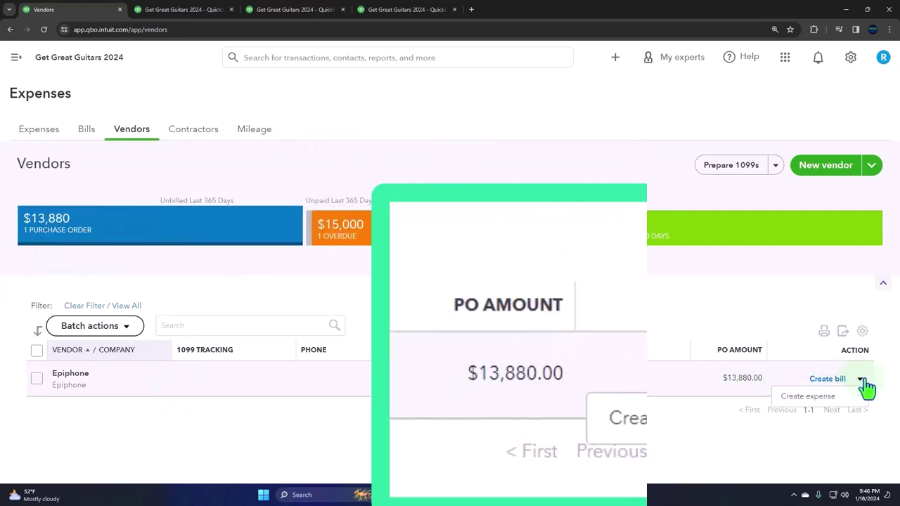
click(803, 377)
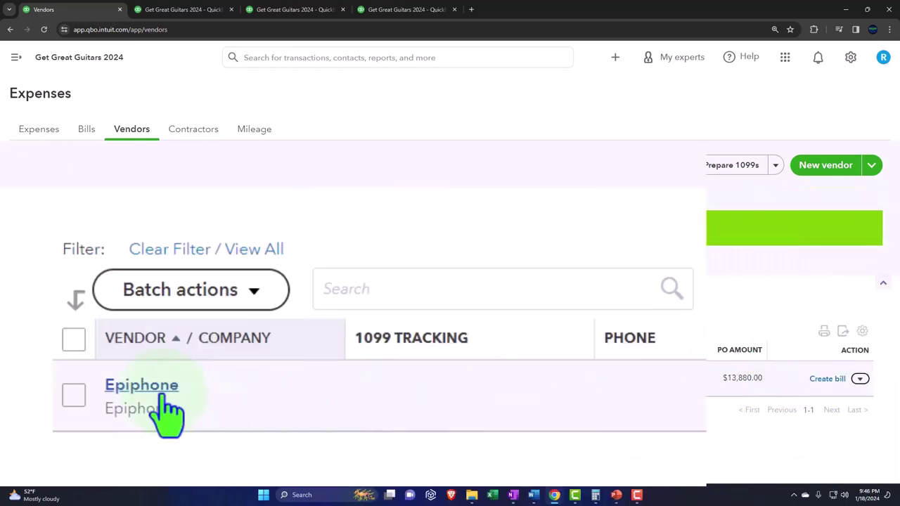
click(76, 375)
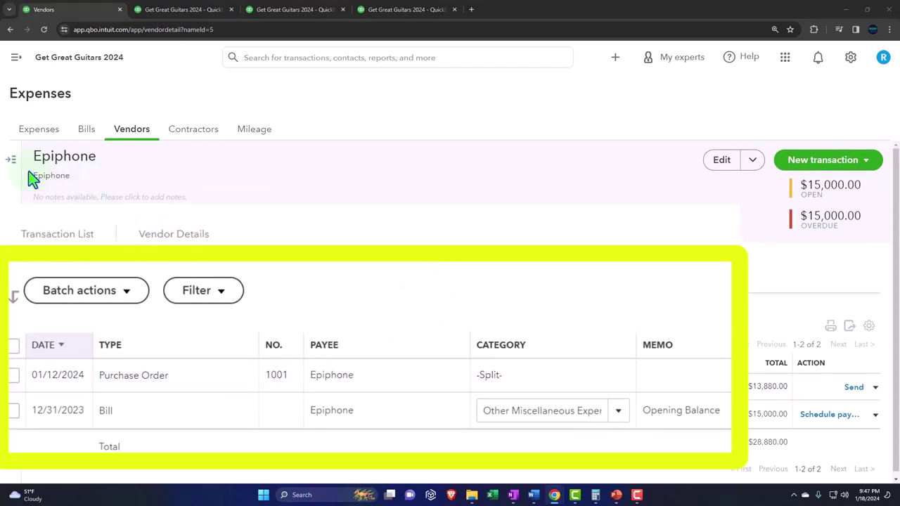
Step: Start a new vendor purchase order
click(16, 59)
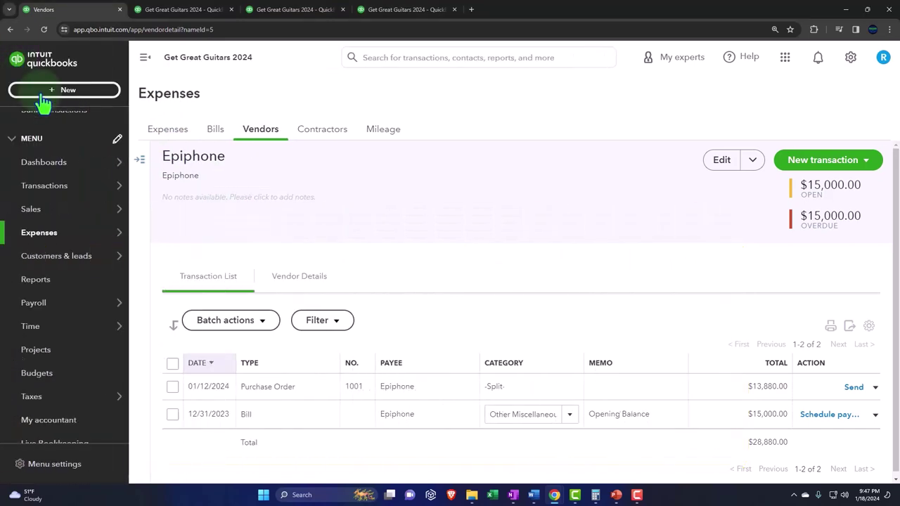
click(42, 92)
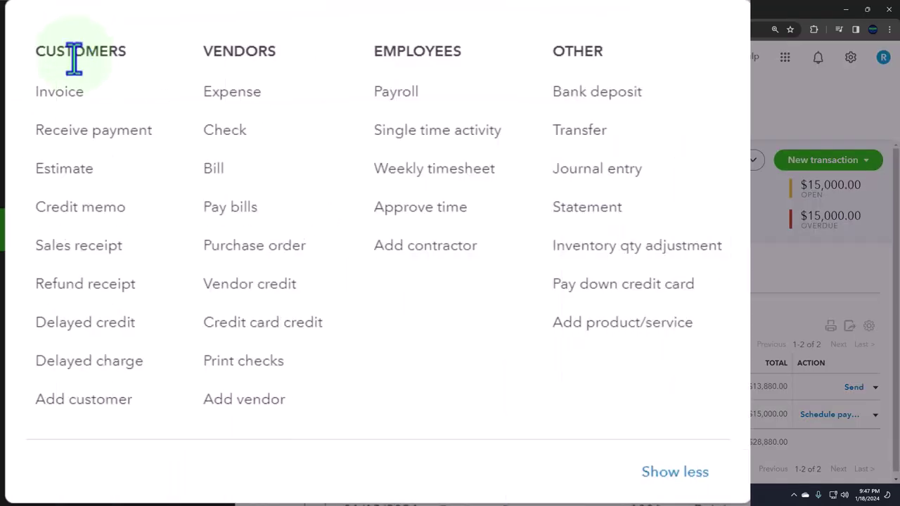
click(255, 246)
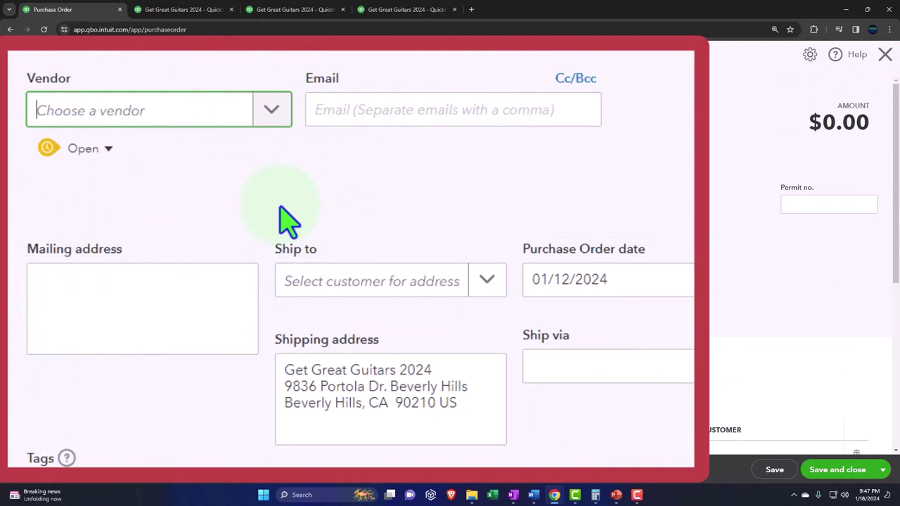
text(Gibson)
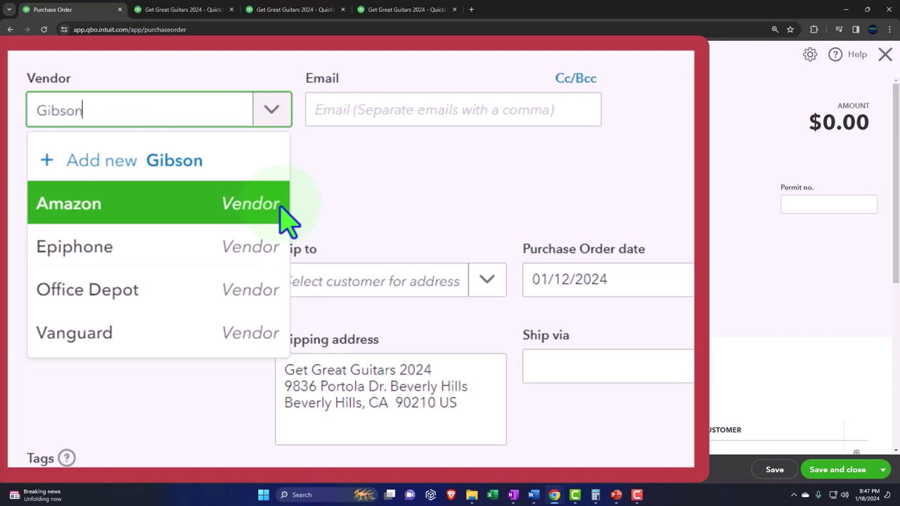
text( USA)
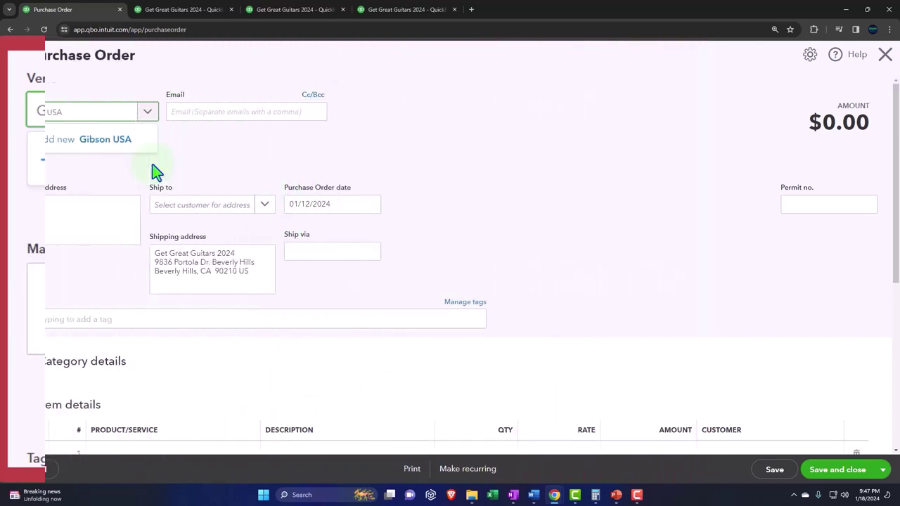
key(Return)
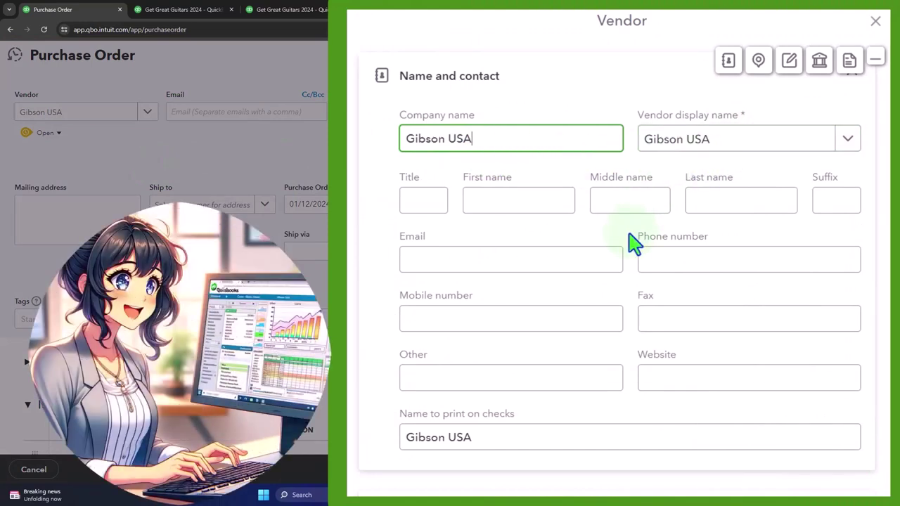
scroll(545, 255, down, 3)
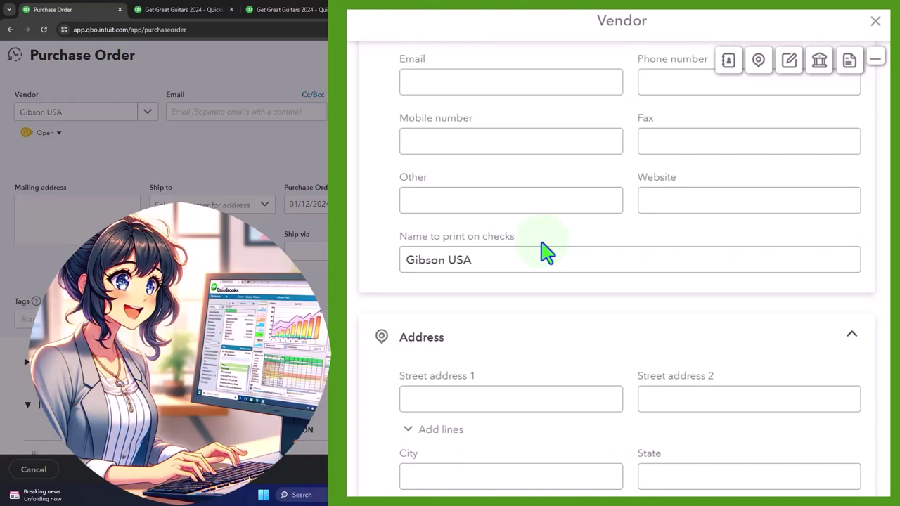
click(872, 26)
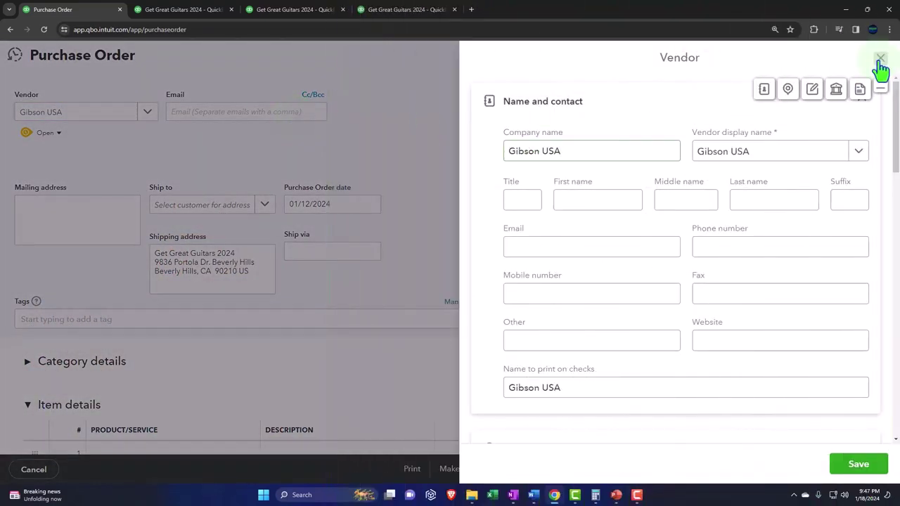
click(876, 21)
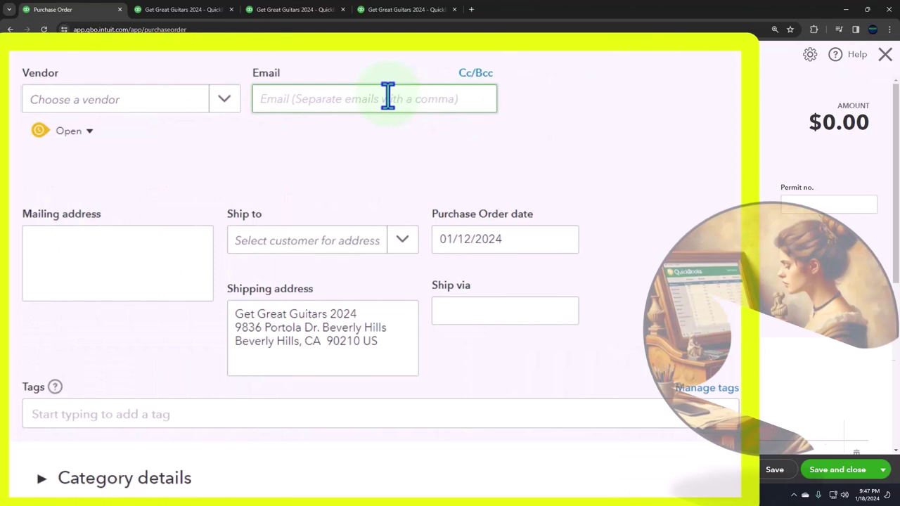
Step: Add Gibson USA as a new vendor from the purchase order and save its vendor record
click(99, 114)
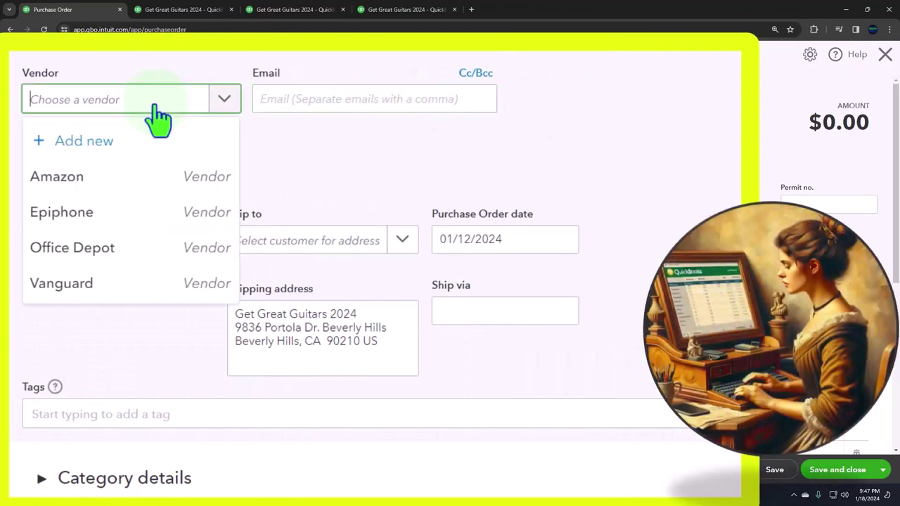
text(Gis)
key(BackSpace)
text(bson USA)
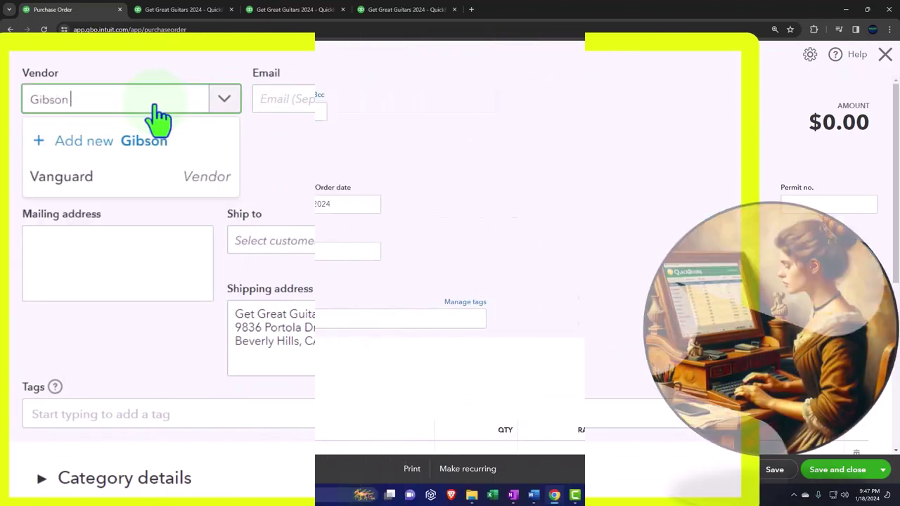
click(104, 135)
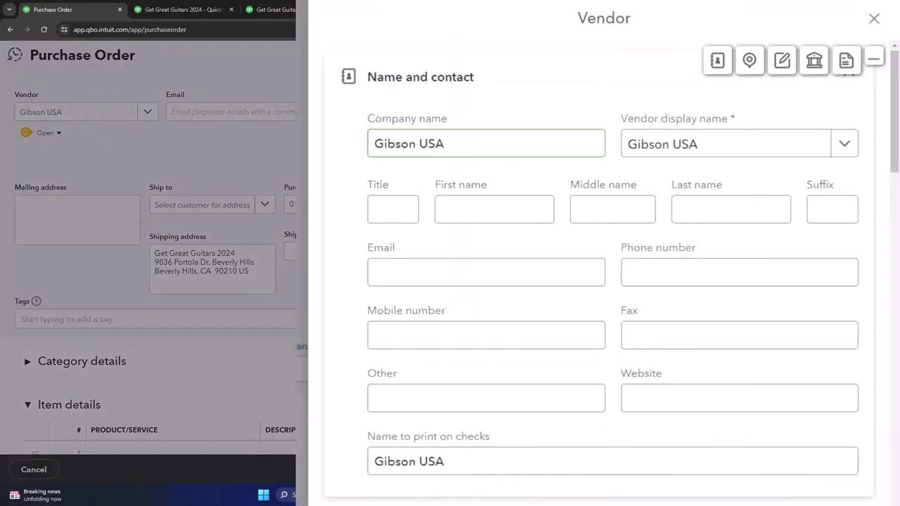
click(875, 468)
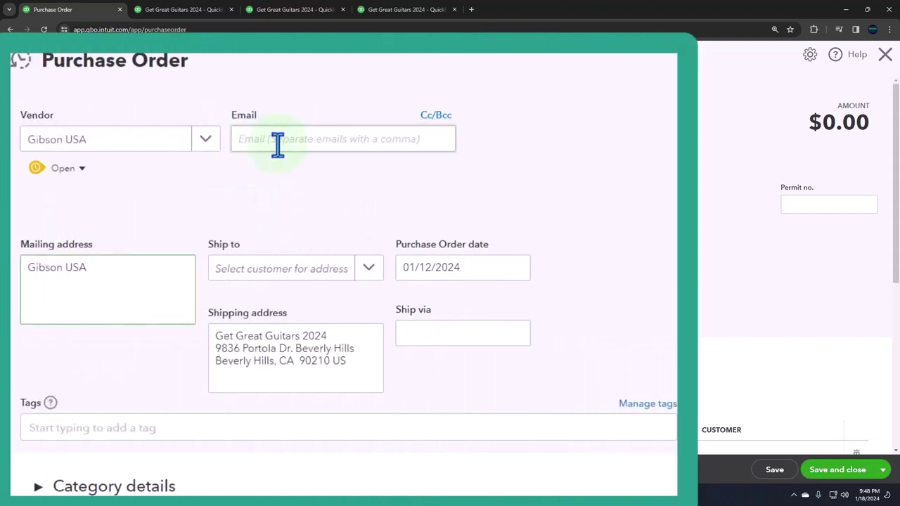
Step: Examine the purchase order's ship-to customer choices, shipping address and order date
key(Tab)
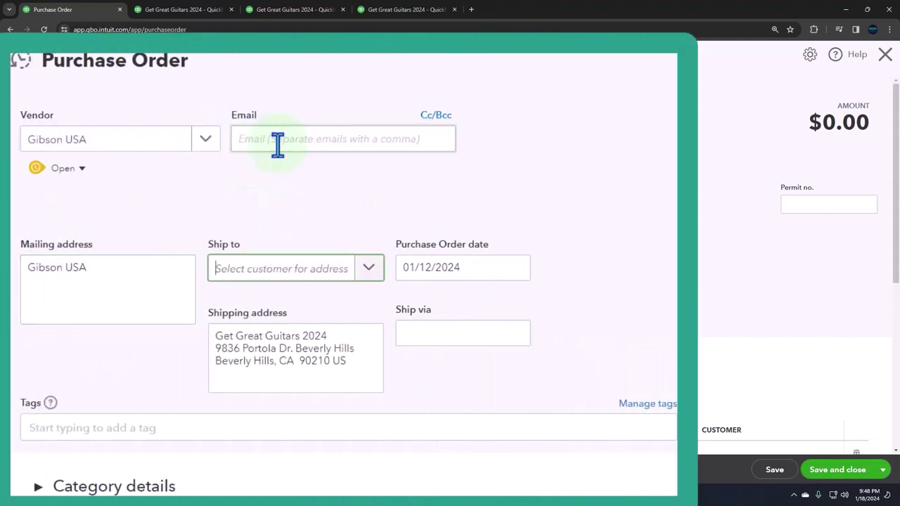
click(370, 271)
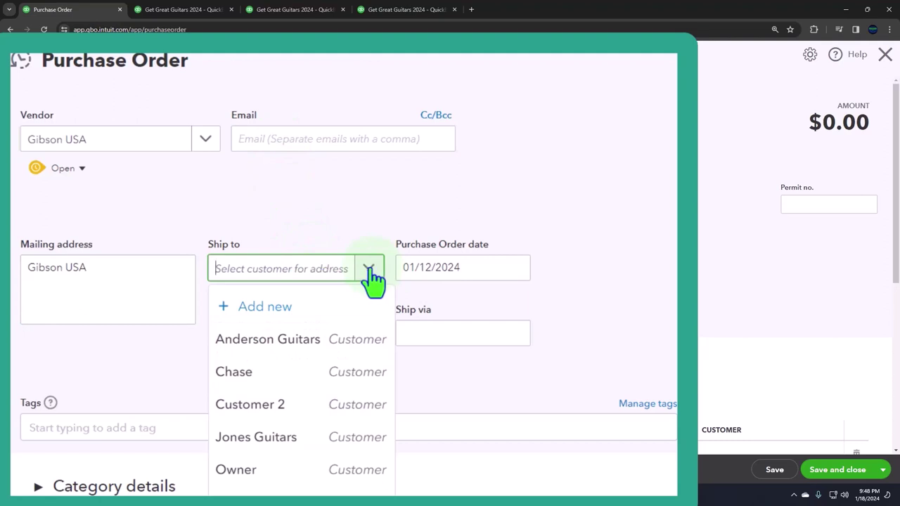
click(370, 273)
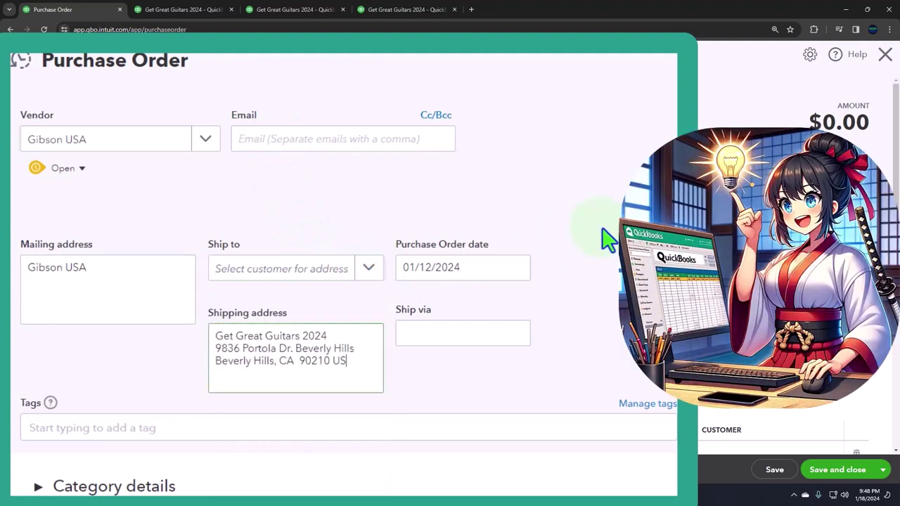
key(Tab)
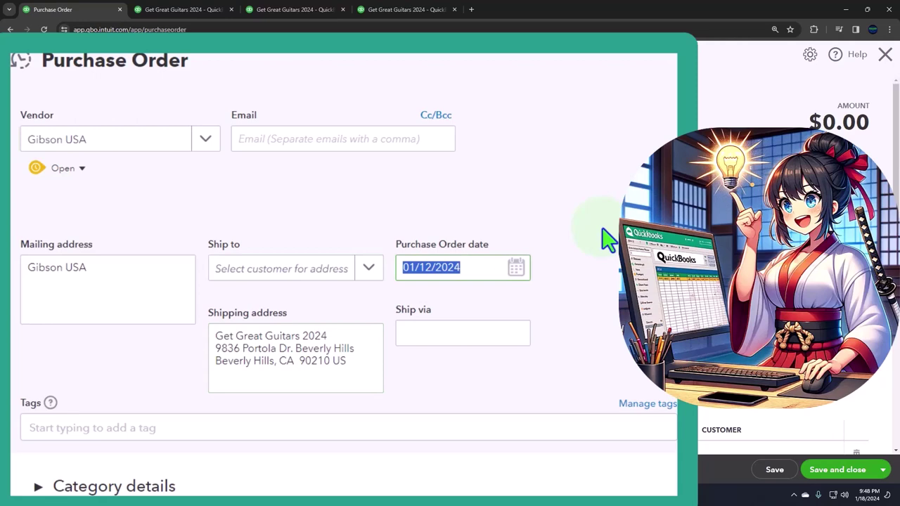
key(Tab)
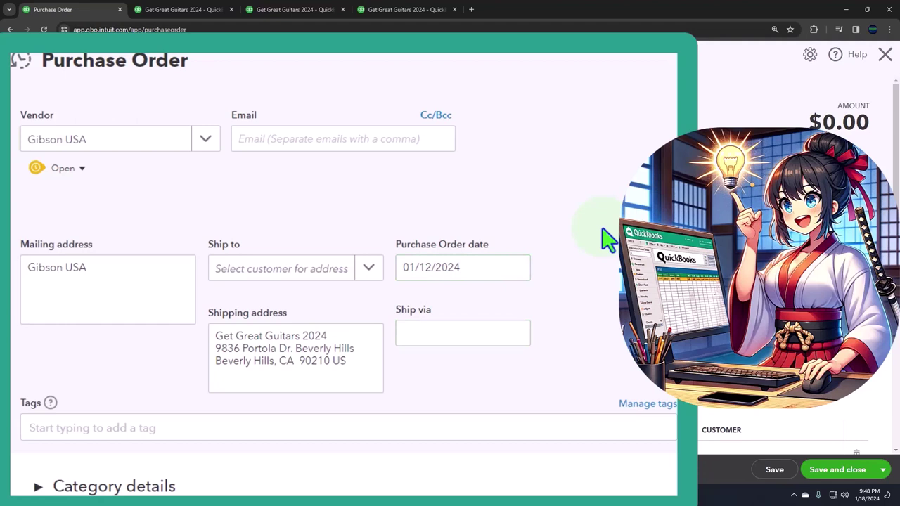
Step: Choose the product GIUSA for the first item line of the Gibson USA purchase order
key(Tab)
scroll(412, 373, down, 1)
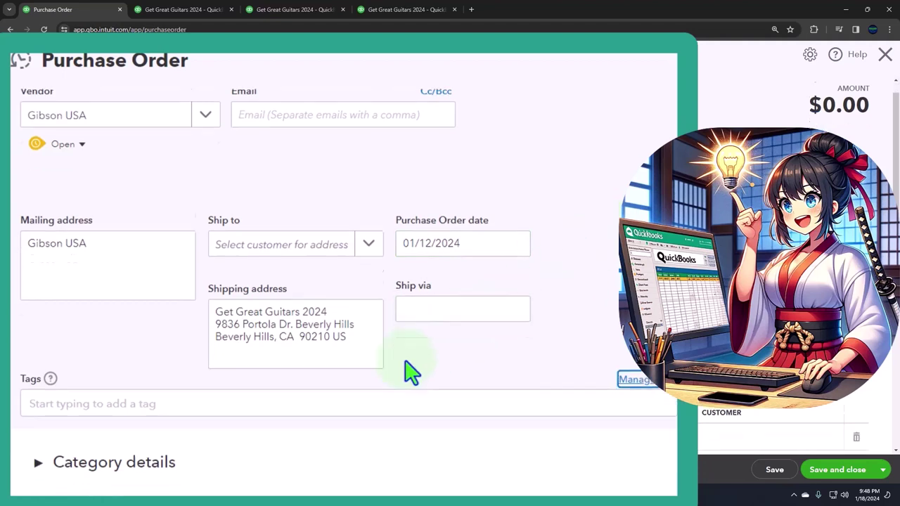
key(Tab)
scroll(422, 347, down, 2)
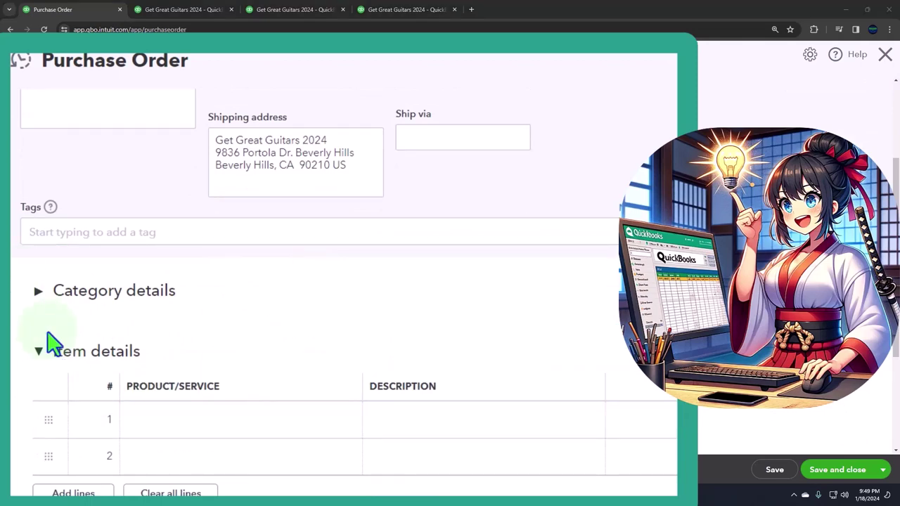
click(161, 431)
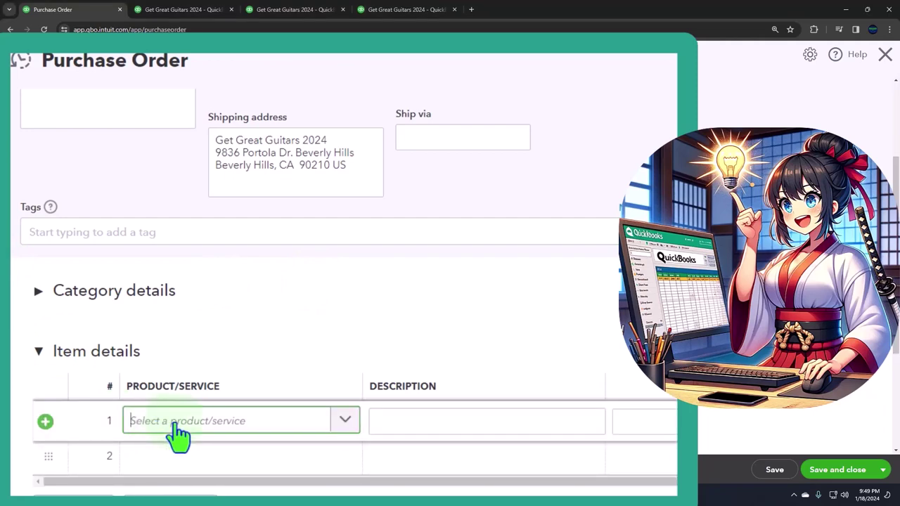
text(gu)
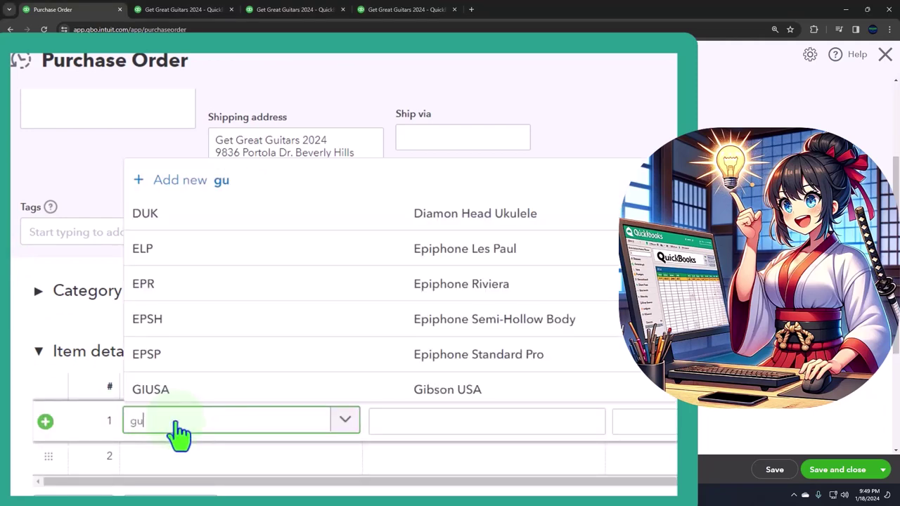
key(BackSpace)
text(iu)
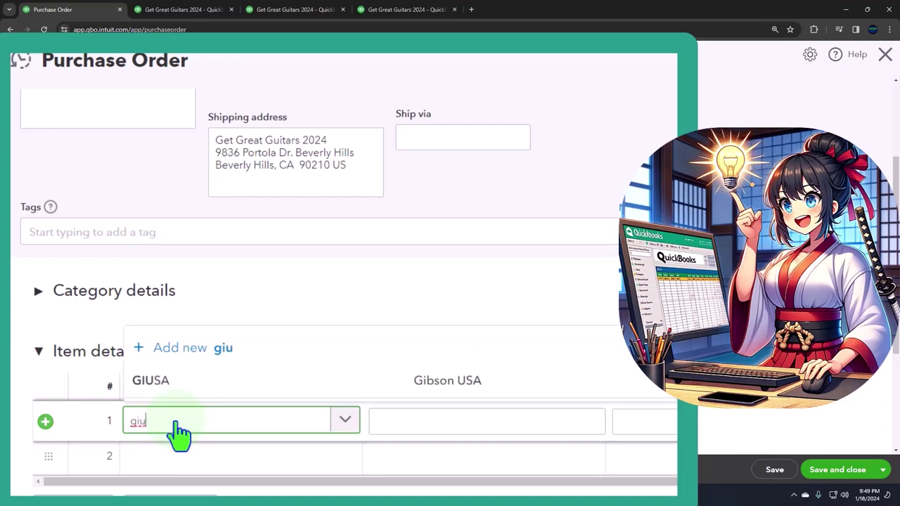
click(158, 389)
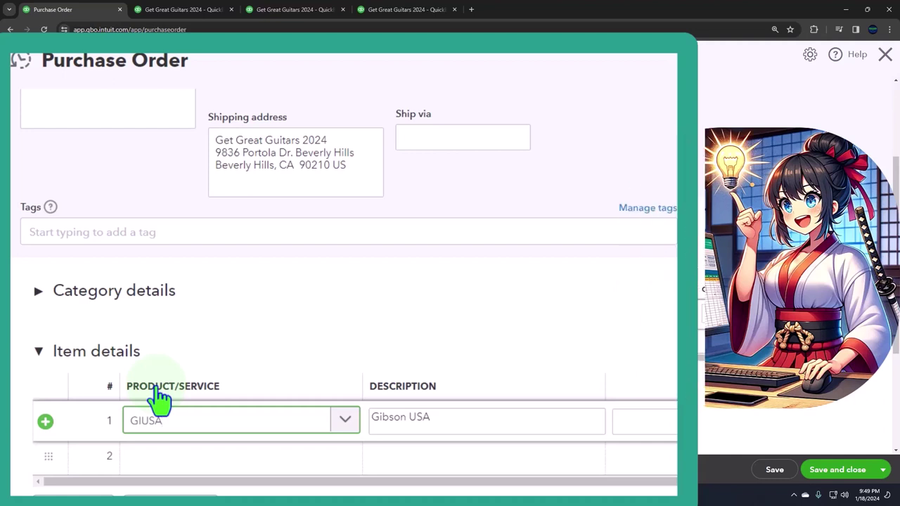
Step: Set the GIUSA line's quantity to 3, keep its rate and amount, and move on to the second item line
key(Tab)
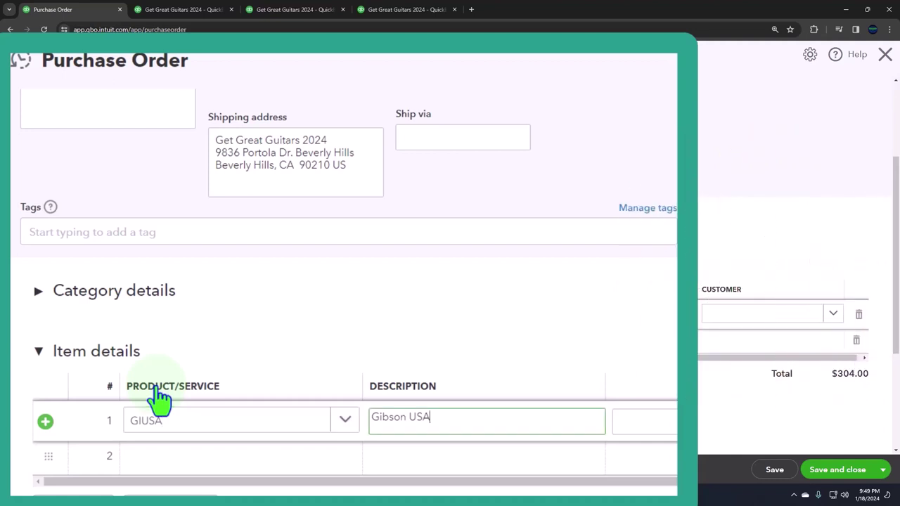
key(Tab)
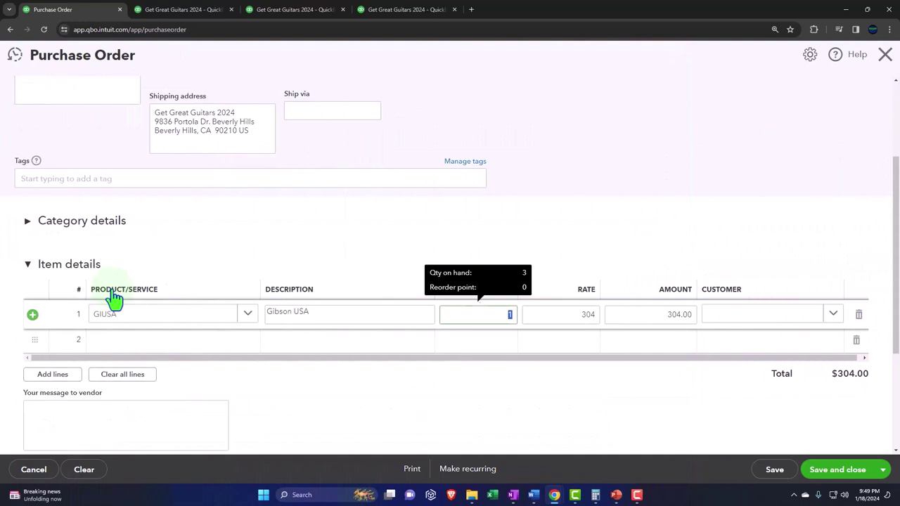
text(3)
key(Tab)
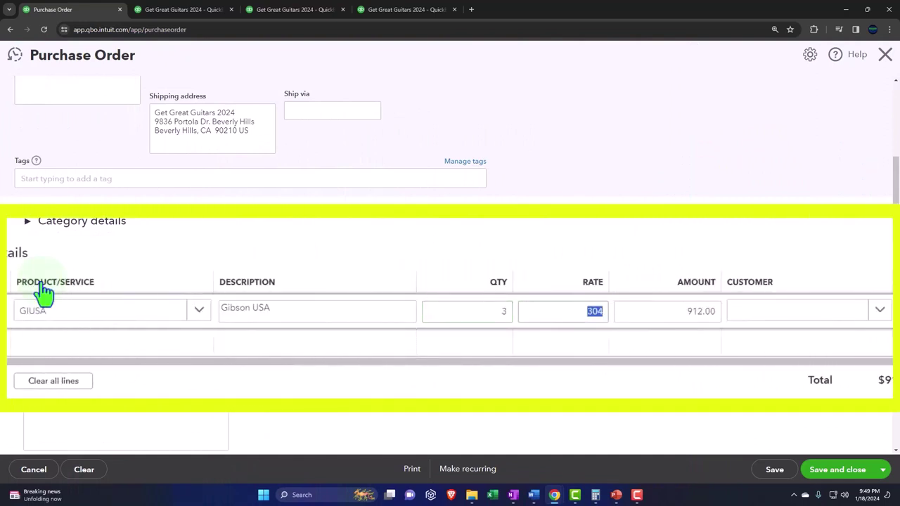
key(Tab)
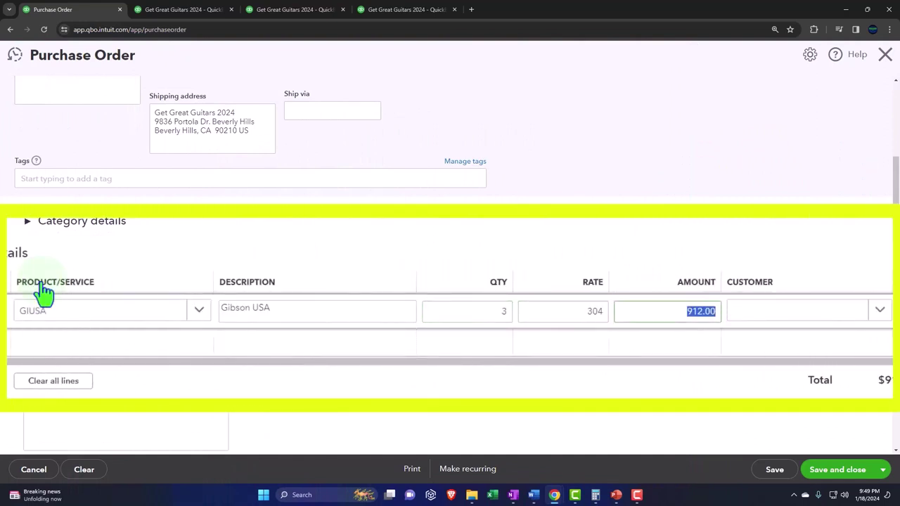
key(Tab)
key(Tab)
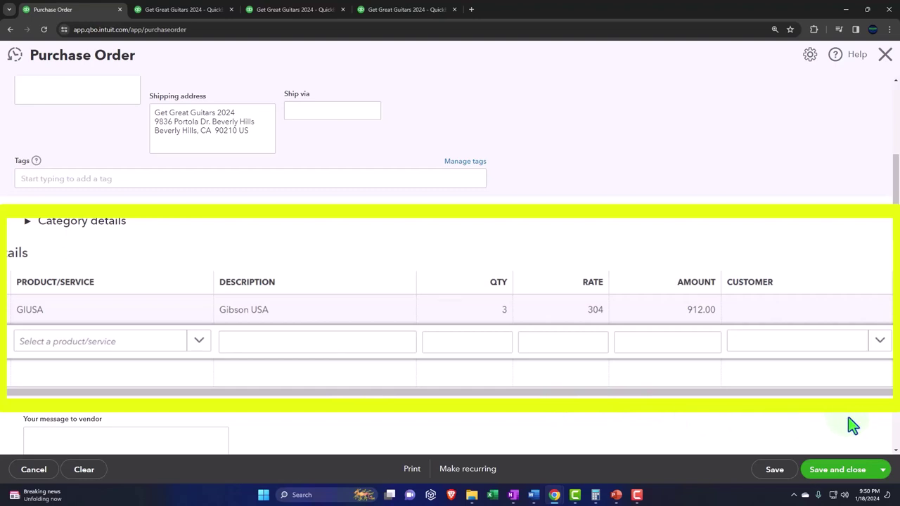
Step: Save the Gibson USA purchase order and start a new blank one
scroll(710, 443, down, 2)
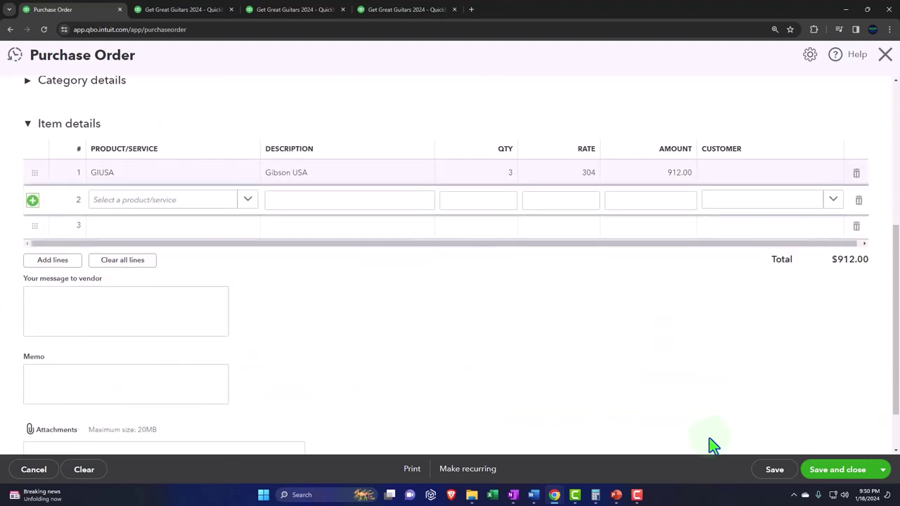
click(882, 470)
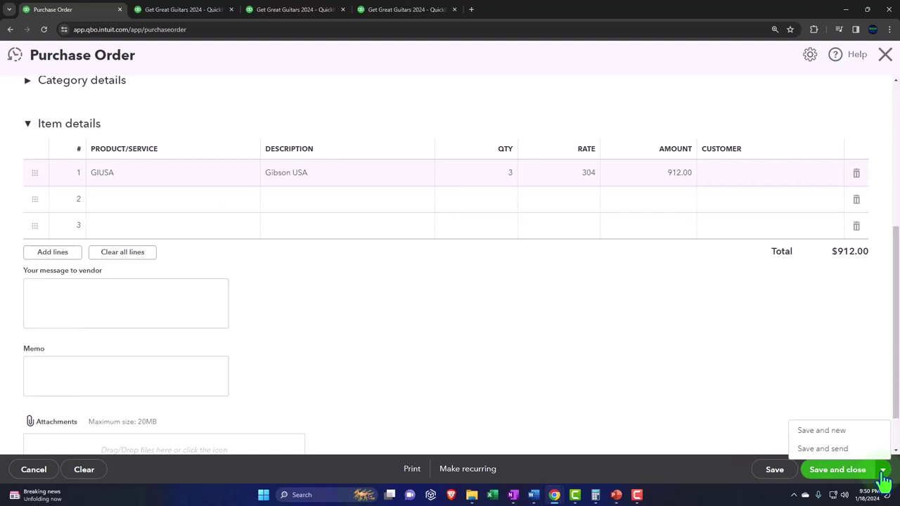
click(839, 436)
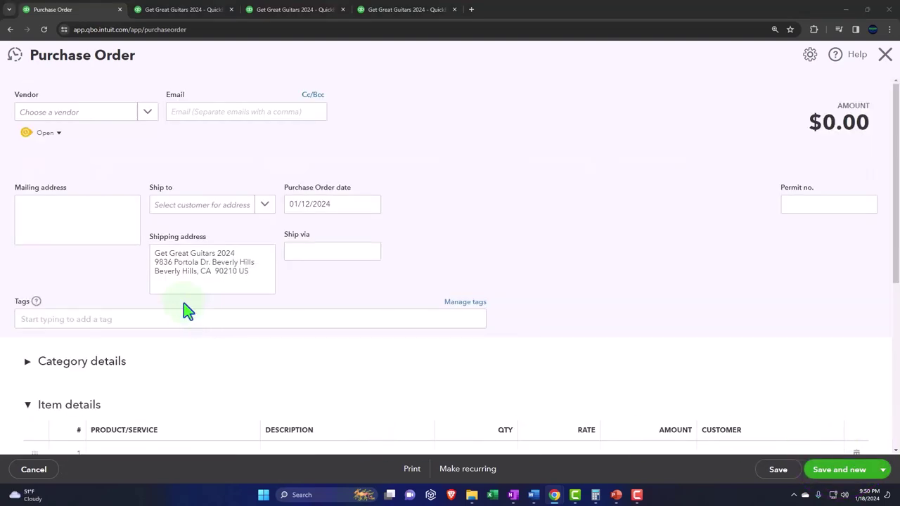
Step: Open the vendor choices on the blank purchase order
scroll(198, 292, down, 2)
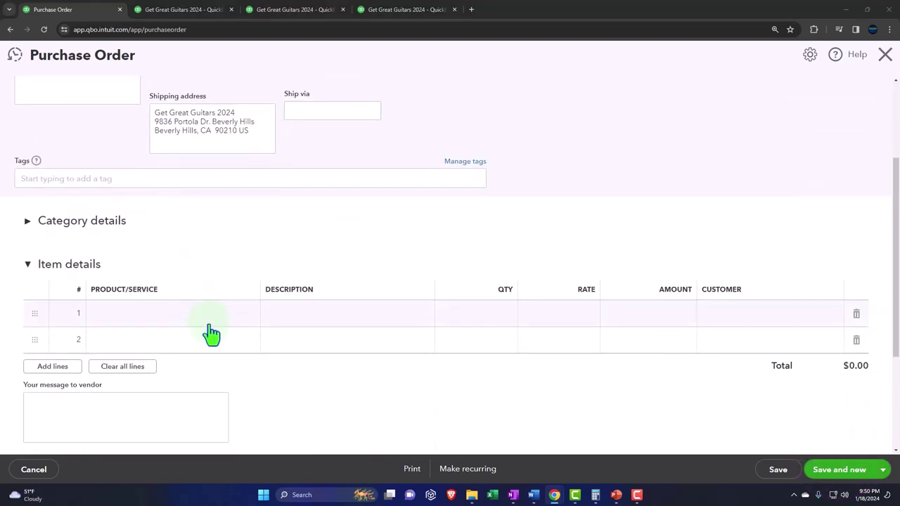
scroll(215, 344, up, 2)
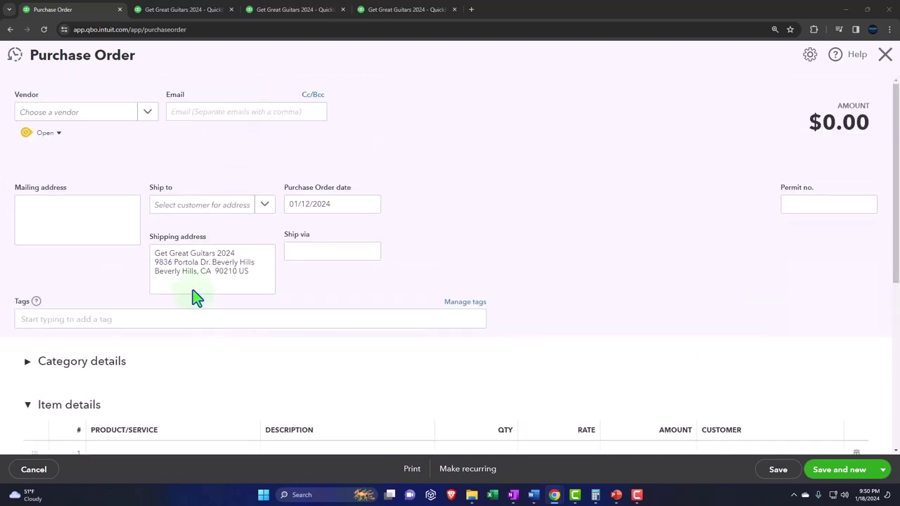
click(66, 112)
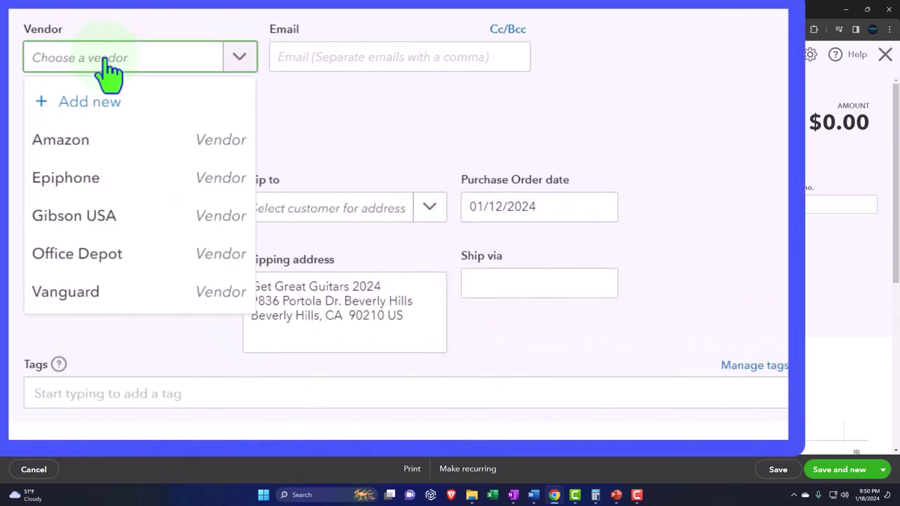